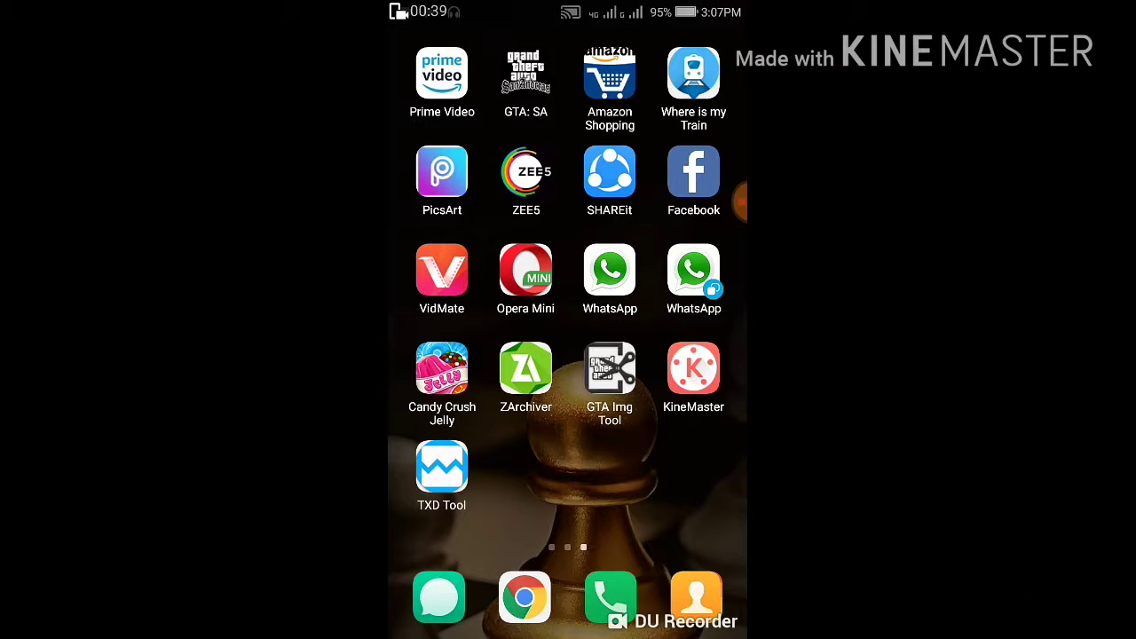
# Launch ZArchiver, open My Downloads and bring up the Ferrari 488 .7z archive's menu.
pyautogui.click(526, 368)
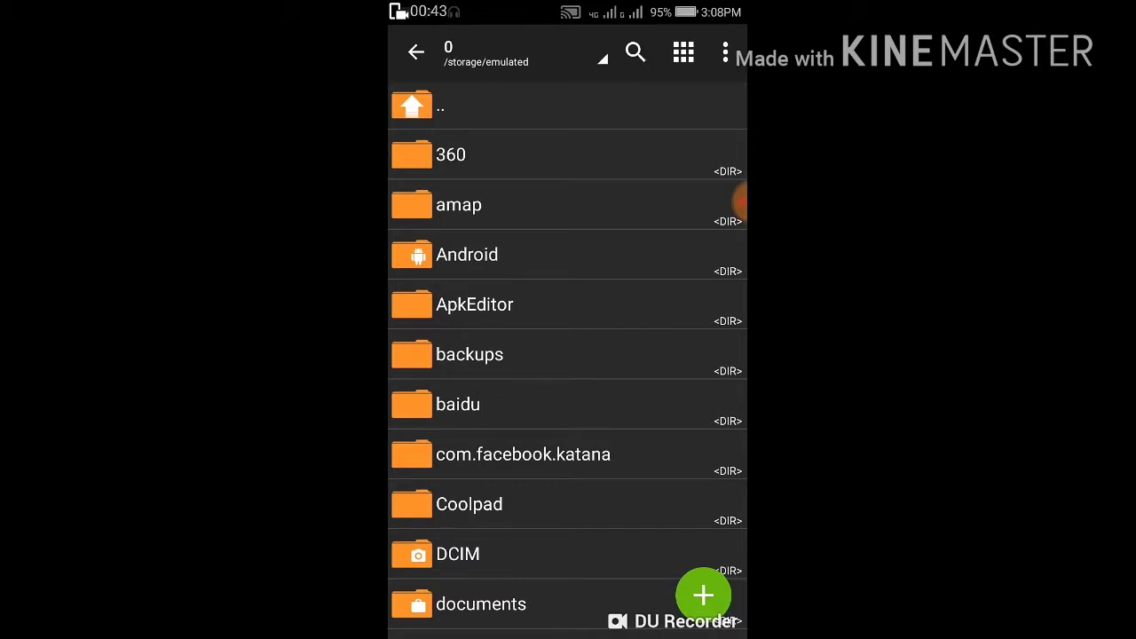
pyautogui.scroll(-5, 568, 355)
pyautogui.scroll(-5, 567, 355)
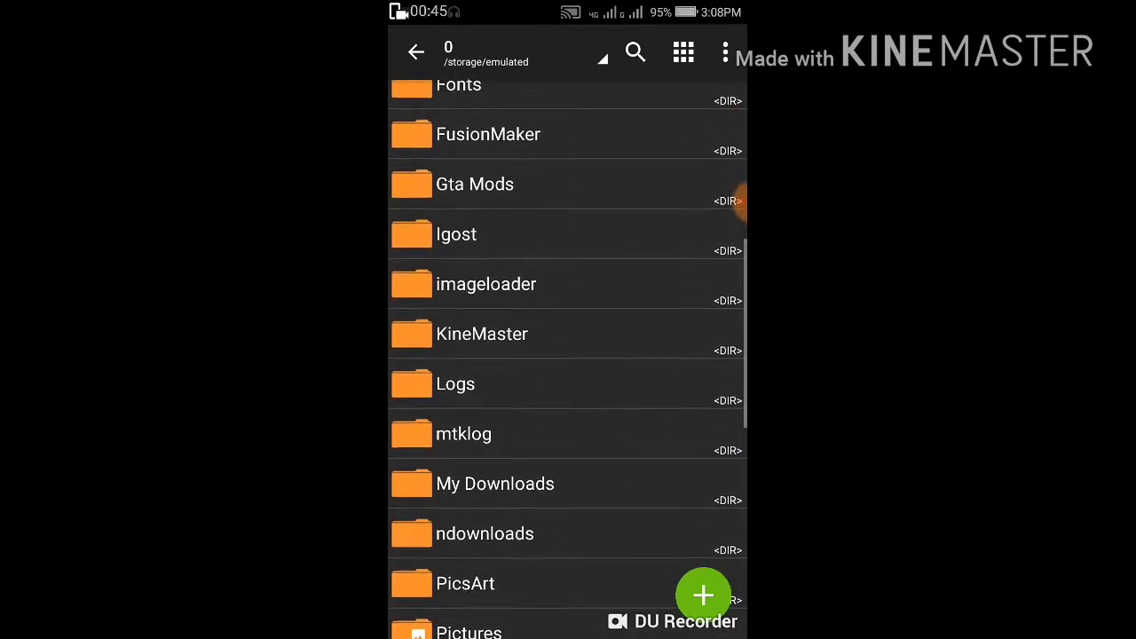
pyautogui.click(494, 483)
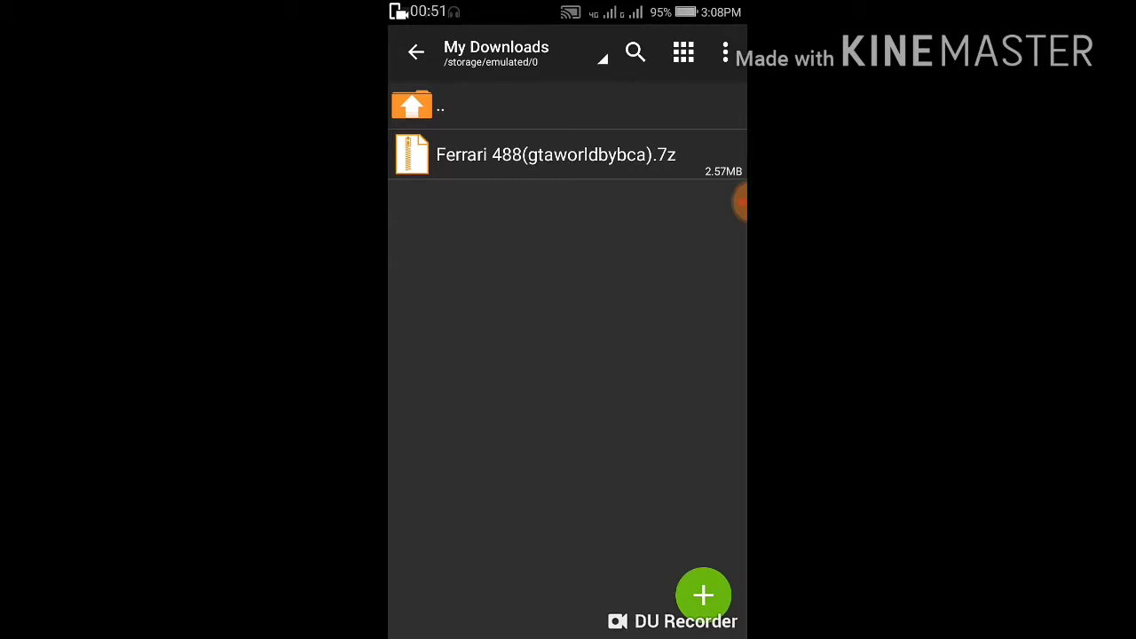
pyautogui.click(555, 154)
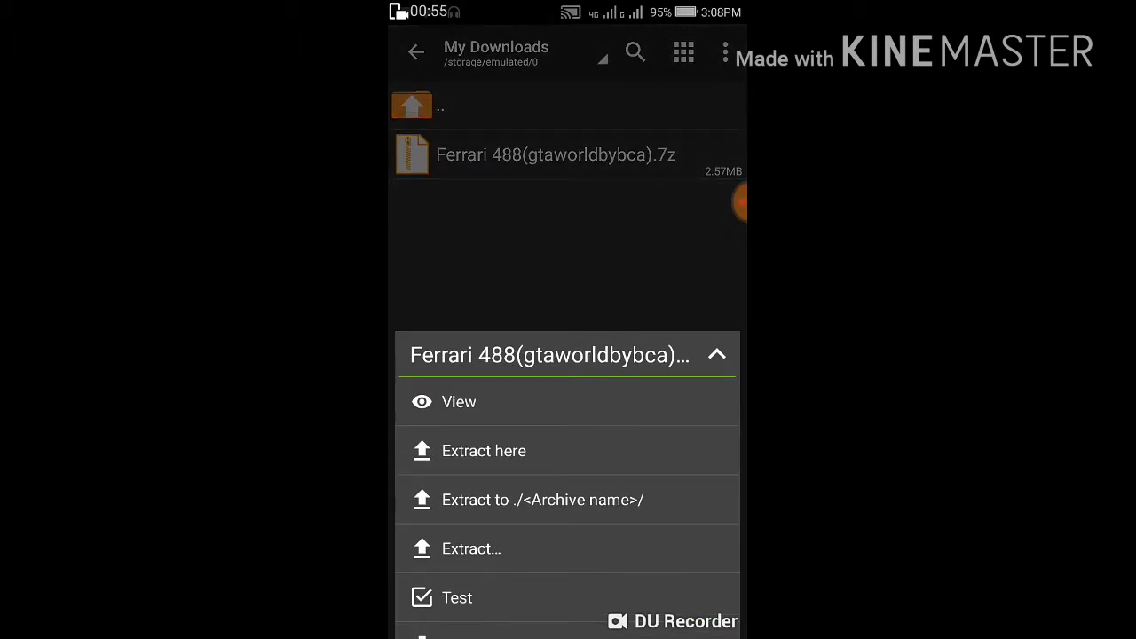
pyautogui.click(484, 451)
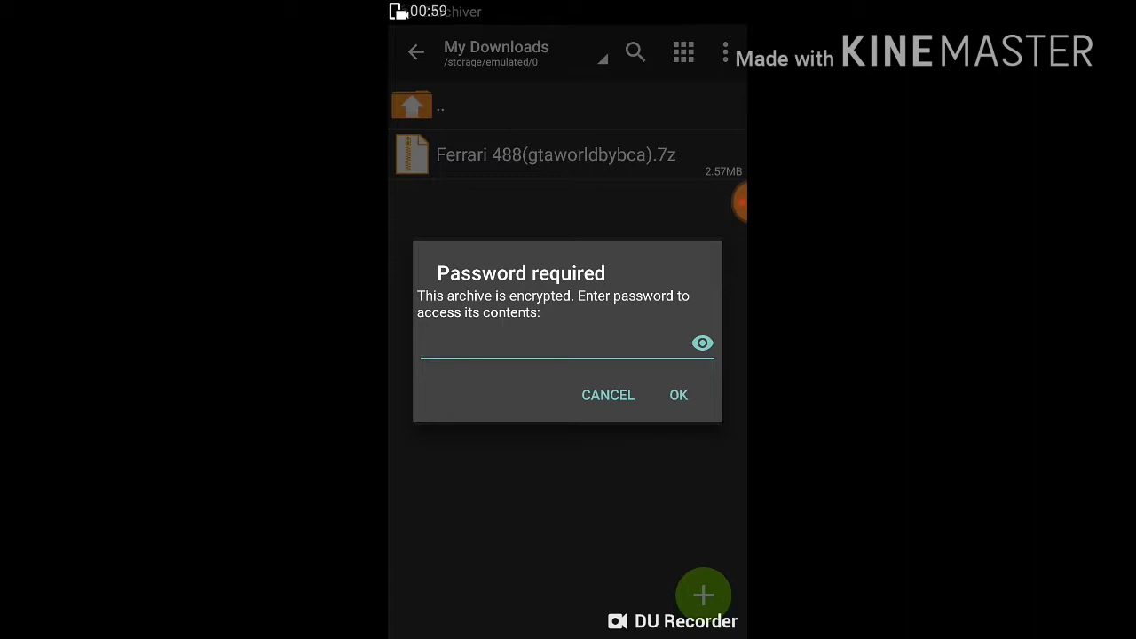
pyautogui.click(739, 202)
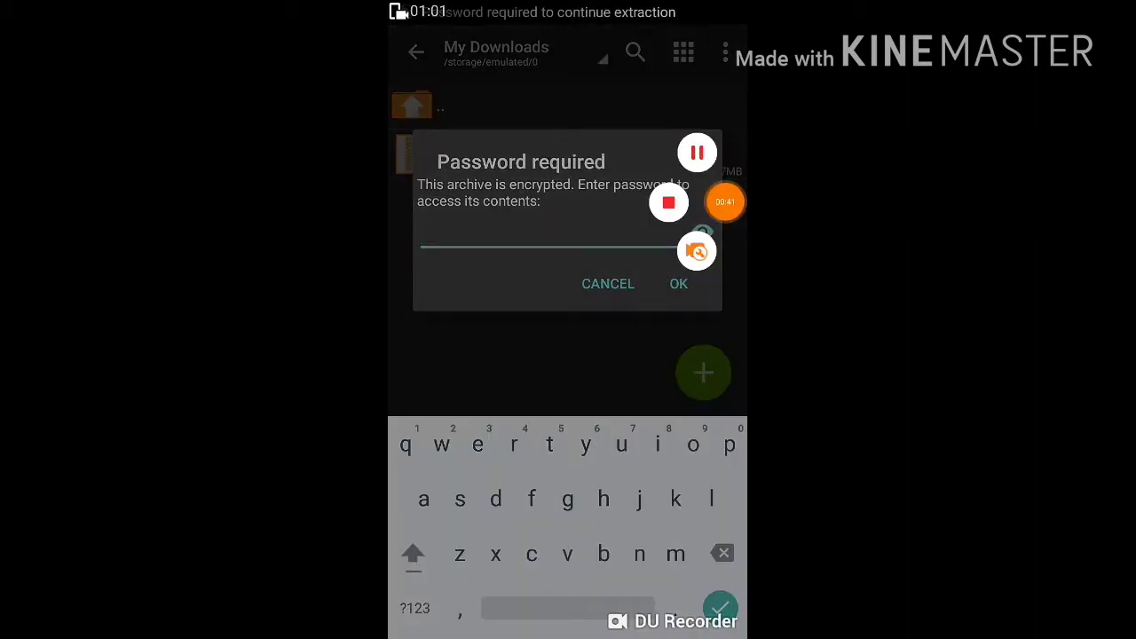
pyautogui.click(702, 232)
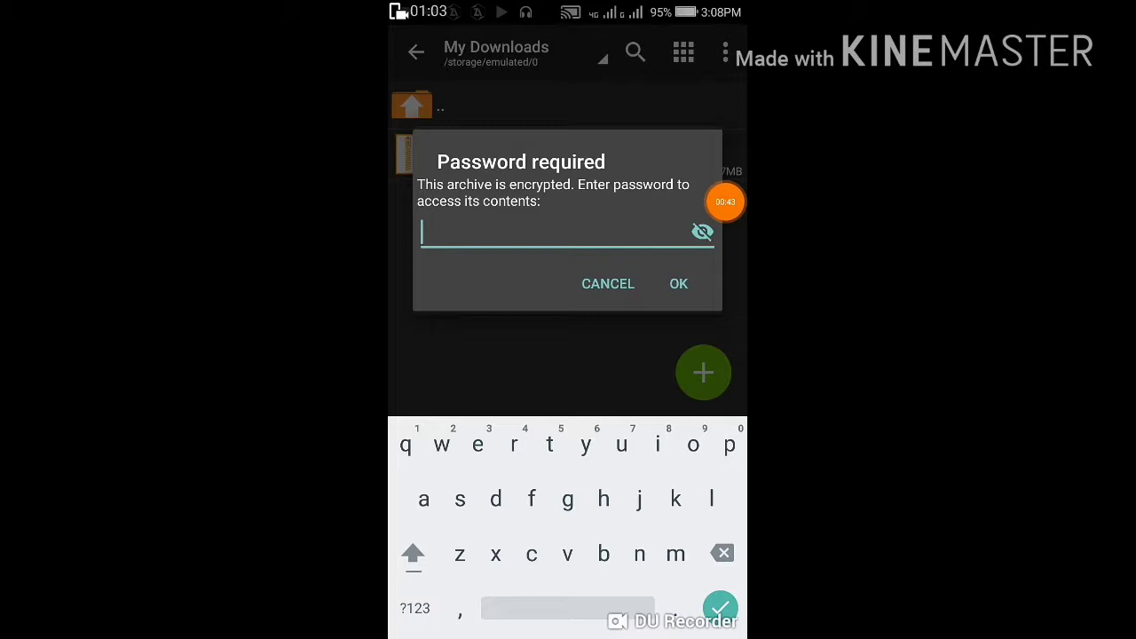
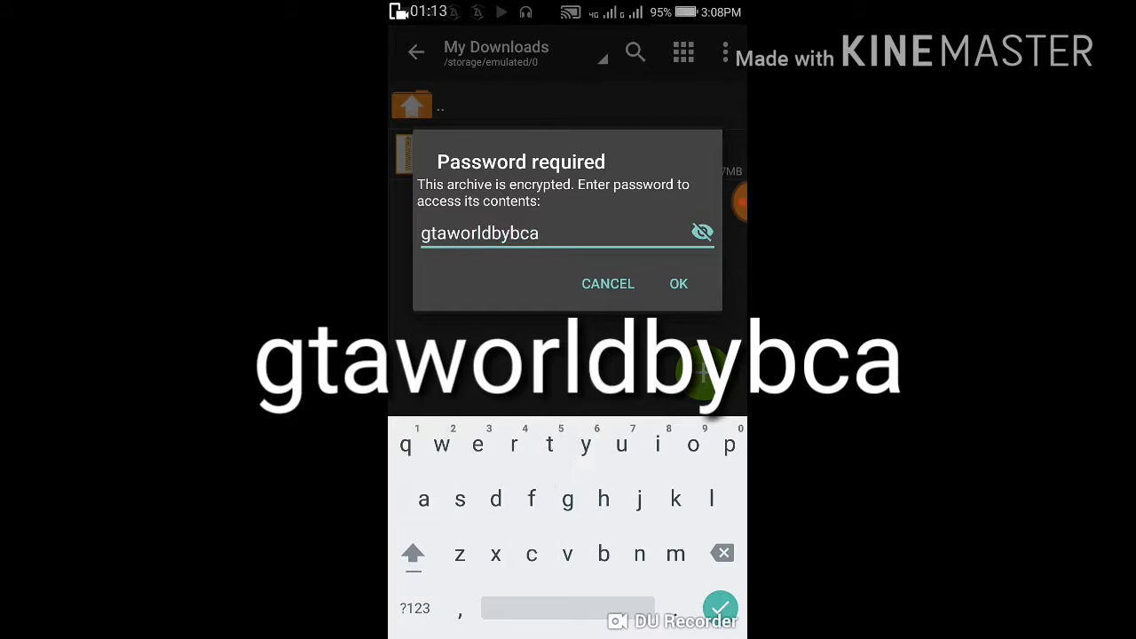
pyautogui.press('Return')
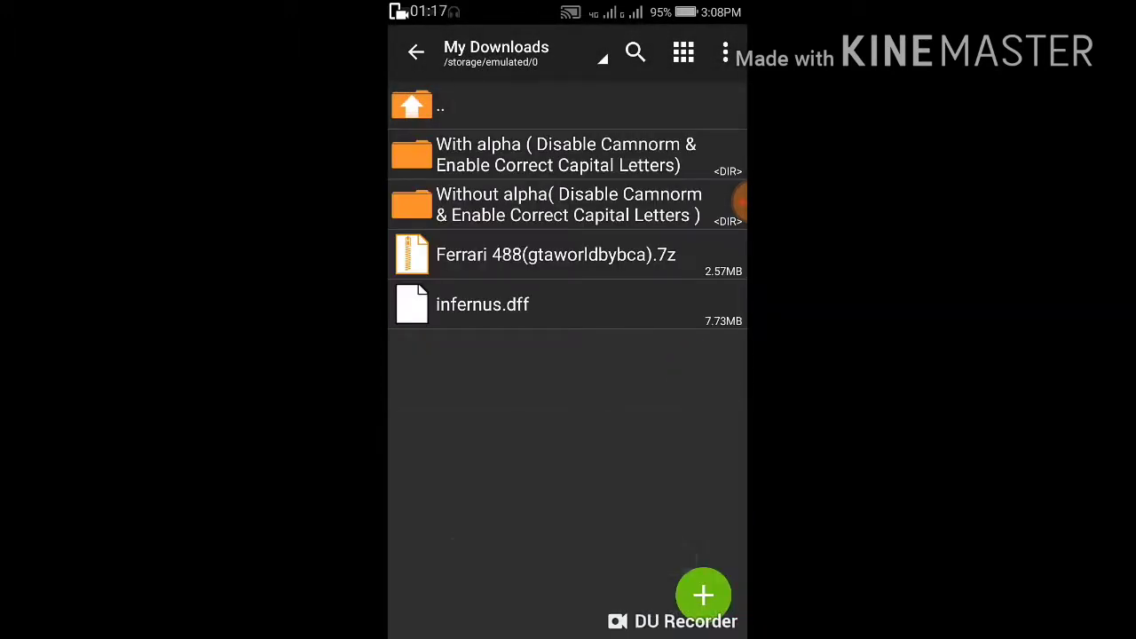
# Navigate to Android/data/com.rockstargames.gtasa/files from the storage root.
pyautogui.click(411, 106)
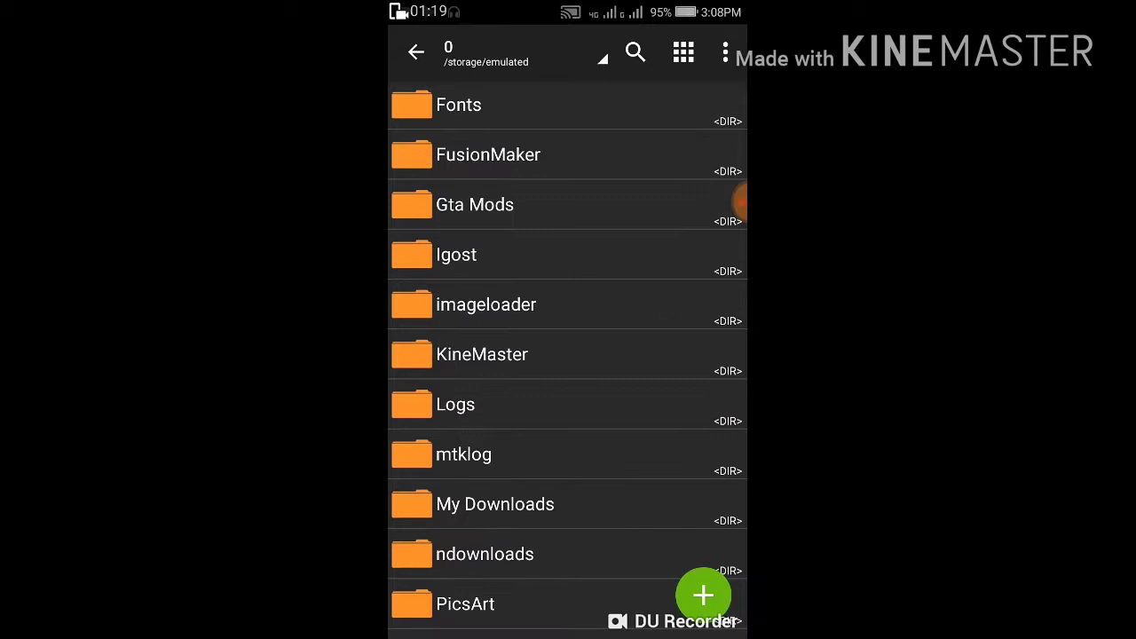
pyautogui.scroll(10, 568, 355)
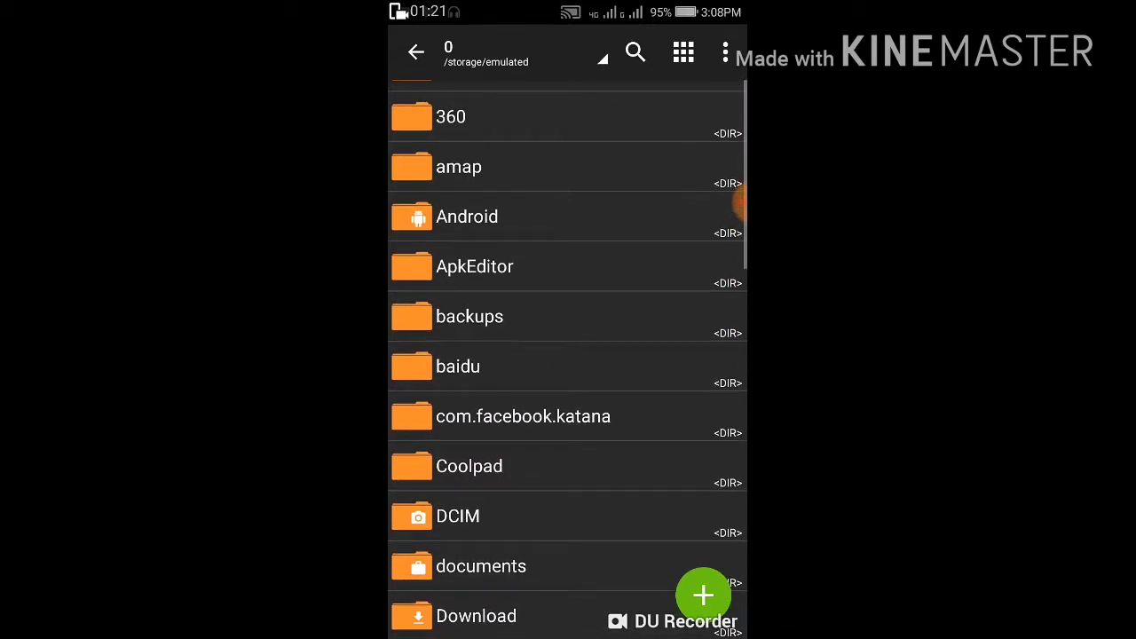
pyautogui.click(467, 211)
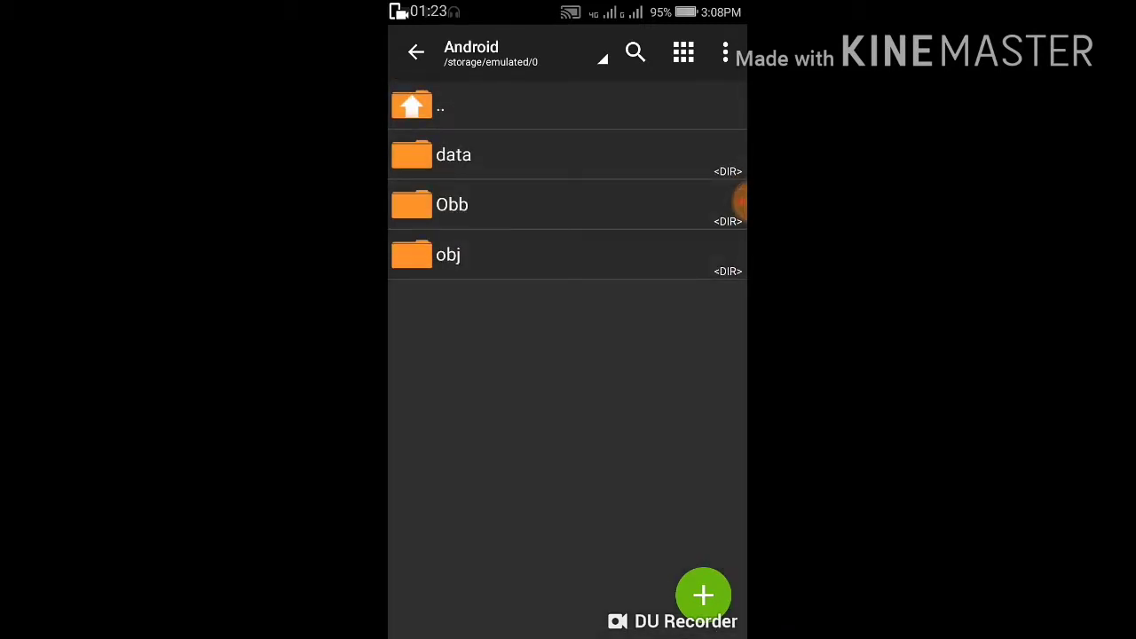
pyautogui.click(453, 155)
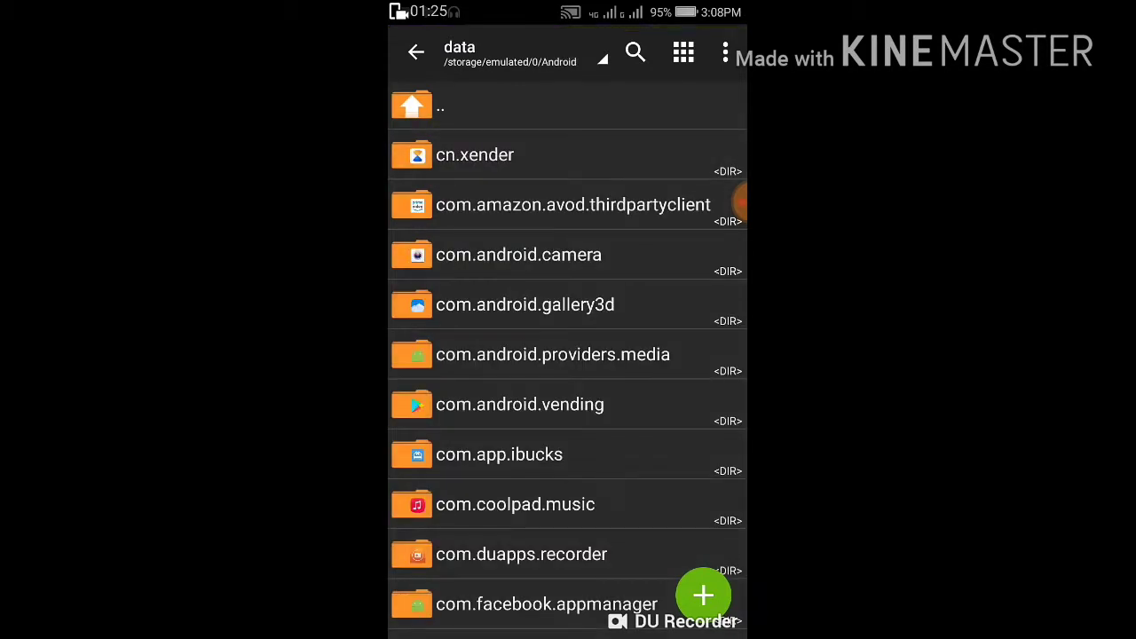
pyautogui.scroll(-5, 568, 355)
pyautogui.scroll(-10, 568, 355)
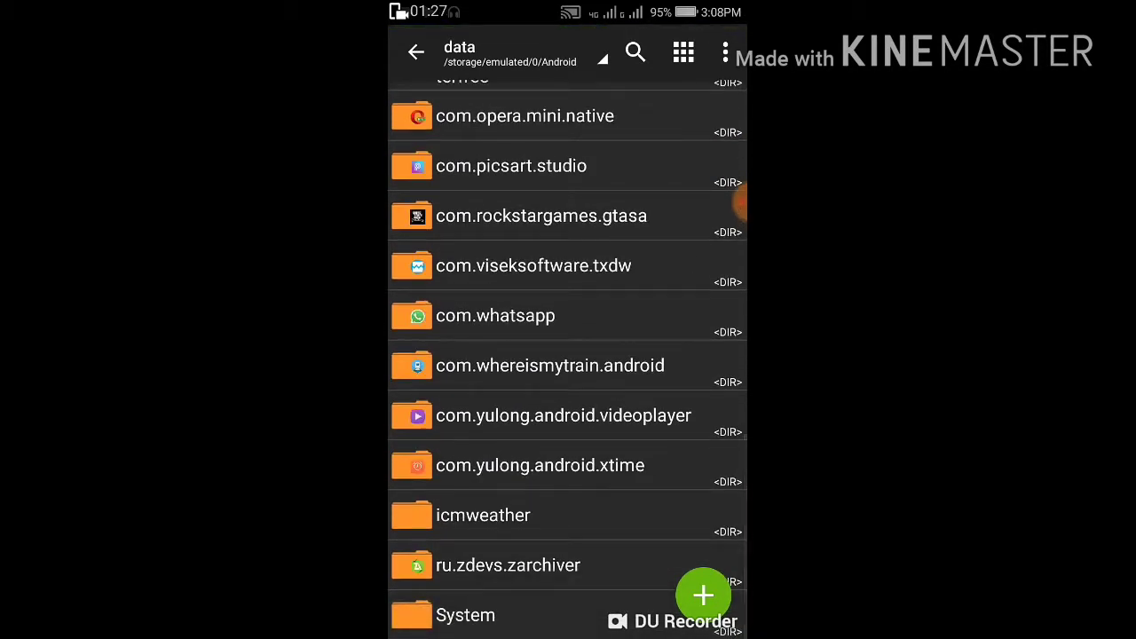
pyautogui.click(741, 205)
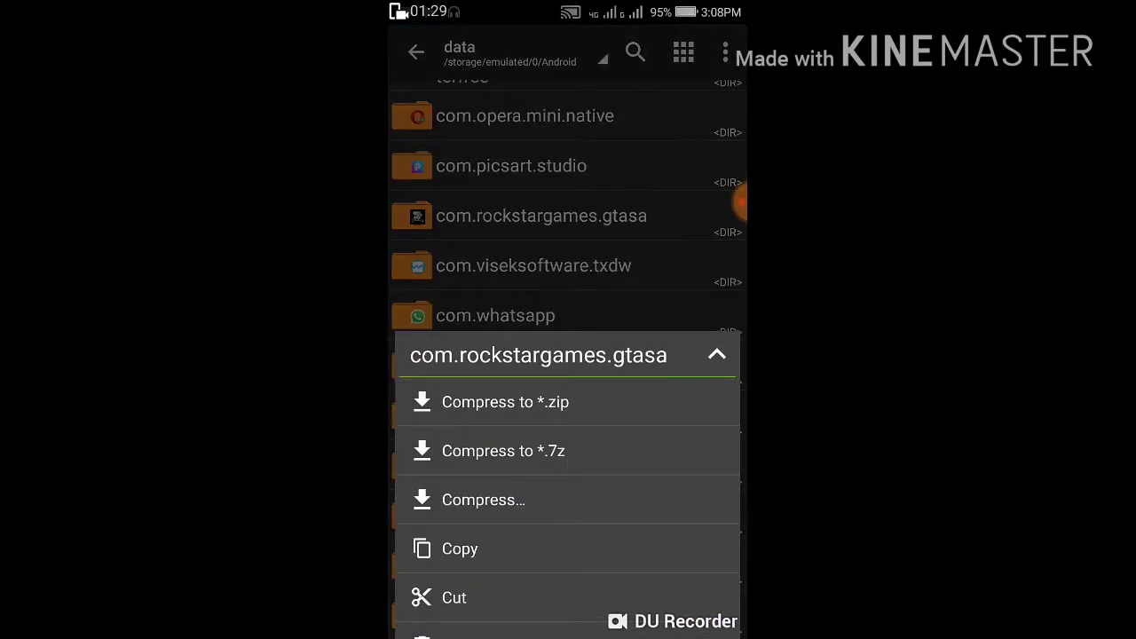
pyautogui.click(741, 206)
pyautogui.click(741, 206)
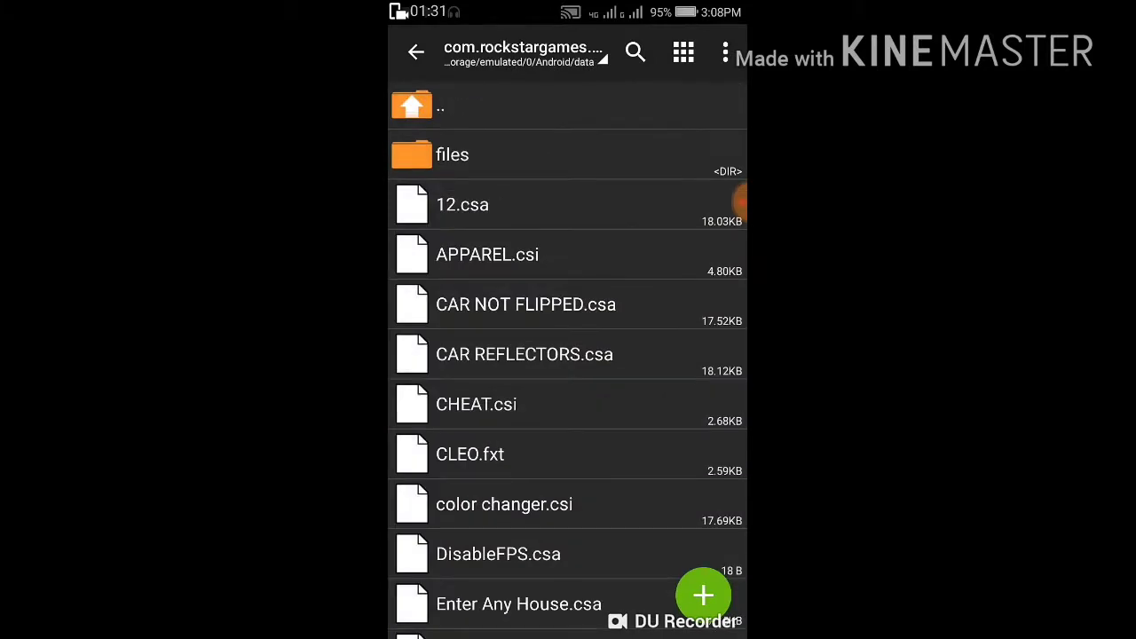
pyautogui.click(452, 155)
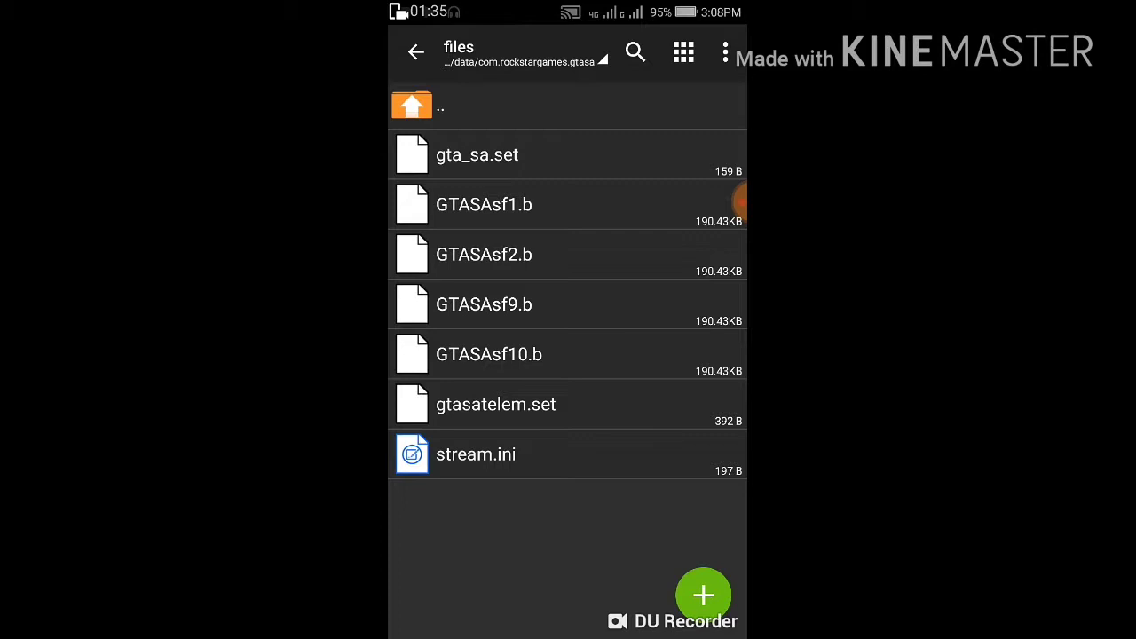
# Create a new folder named 'texdb' in com.rockstargames.gtasa/files.
pyautogui.click(703, 595)
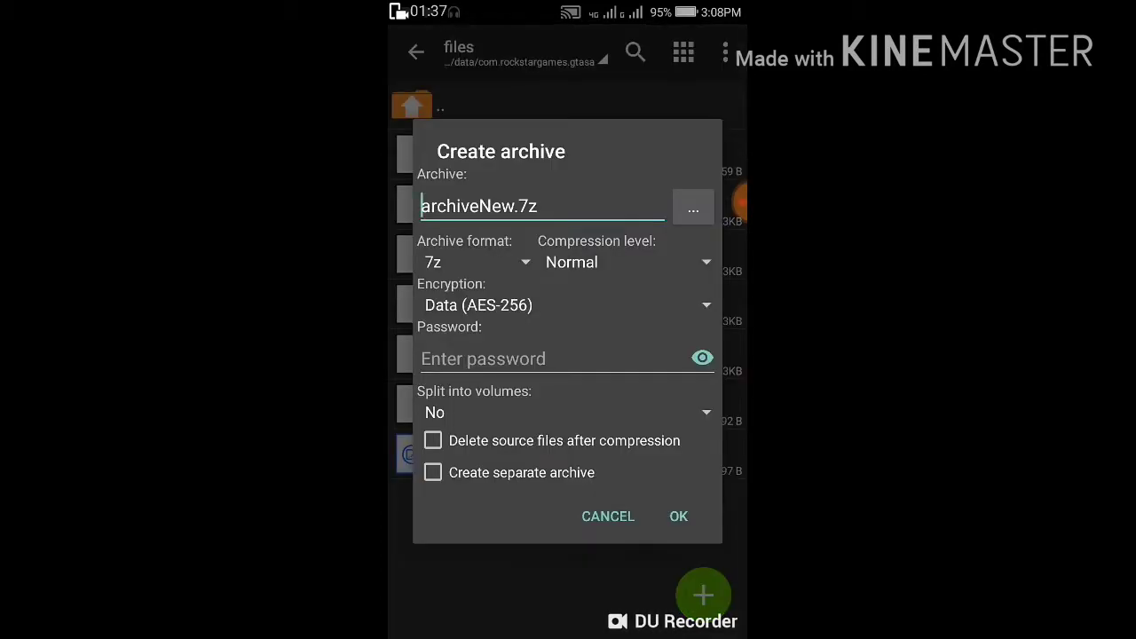
pyautogui.click(607, 516)
pyautogui.click(725, 52)
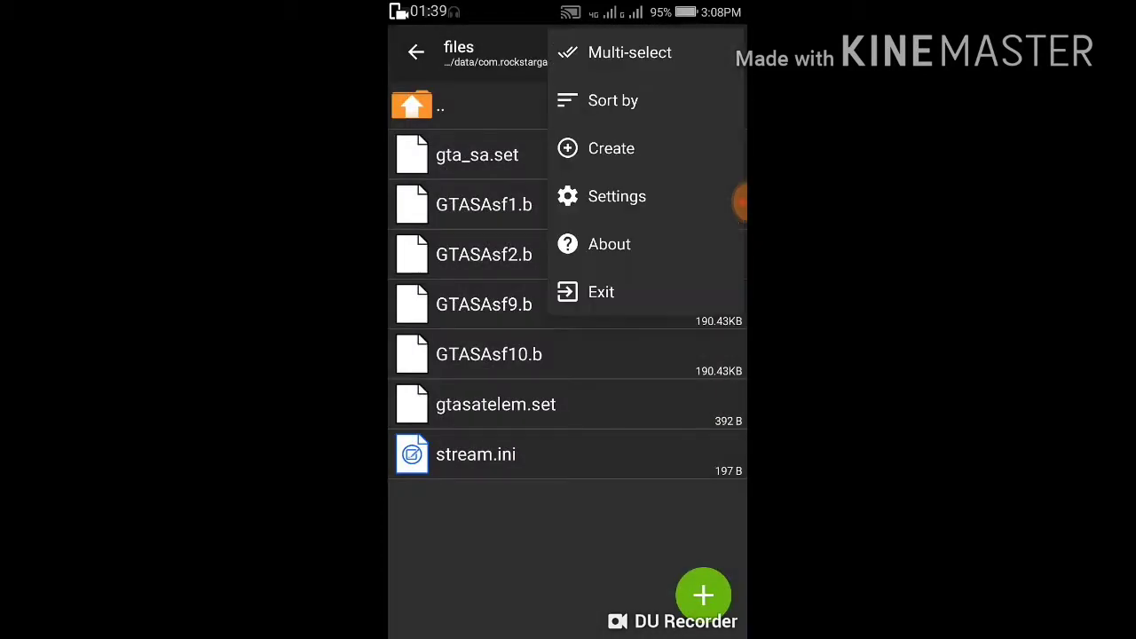
pyautogui.click(612, 148)
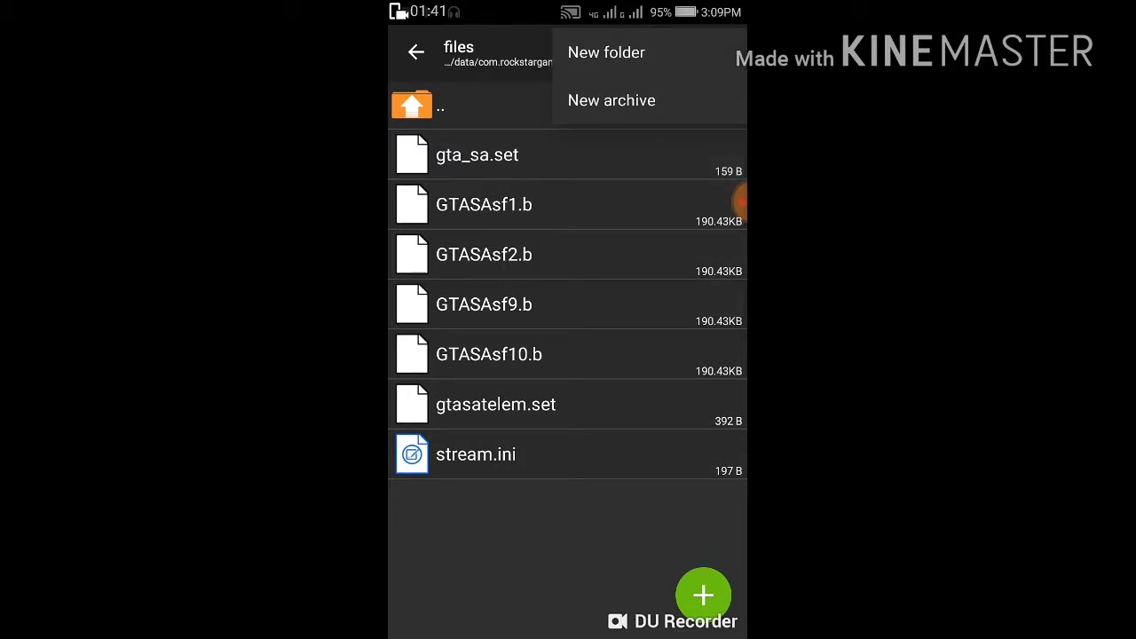
pyautogui.click(606, 53)
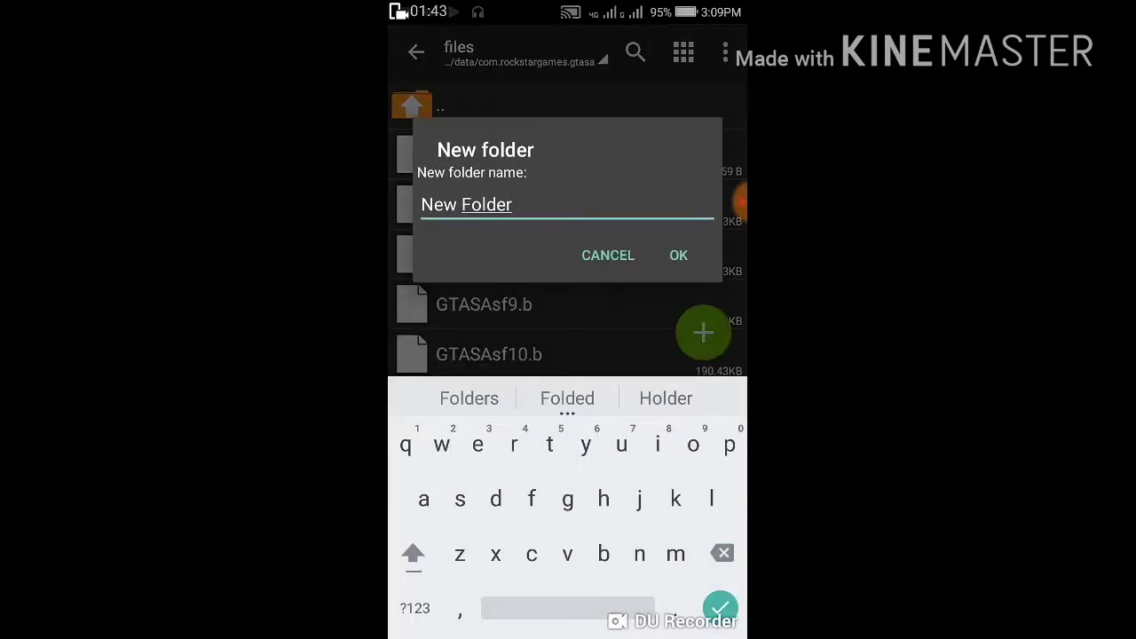
pyautogui.click(512, 205)
pyautogui.press('BackSpace')
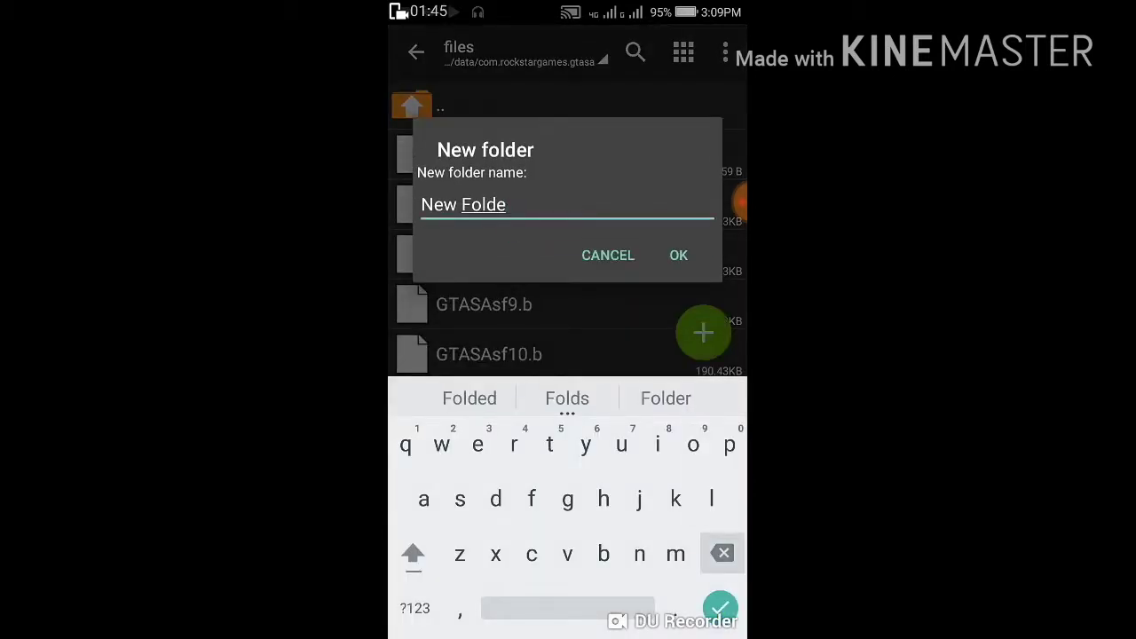
pyautogui.press('BackSpace')
pyautogui.press('BackSpace')
pyautogui.press('BackSpace')
pyautogui.press('BackSpace')
pyautogui.write('t')
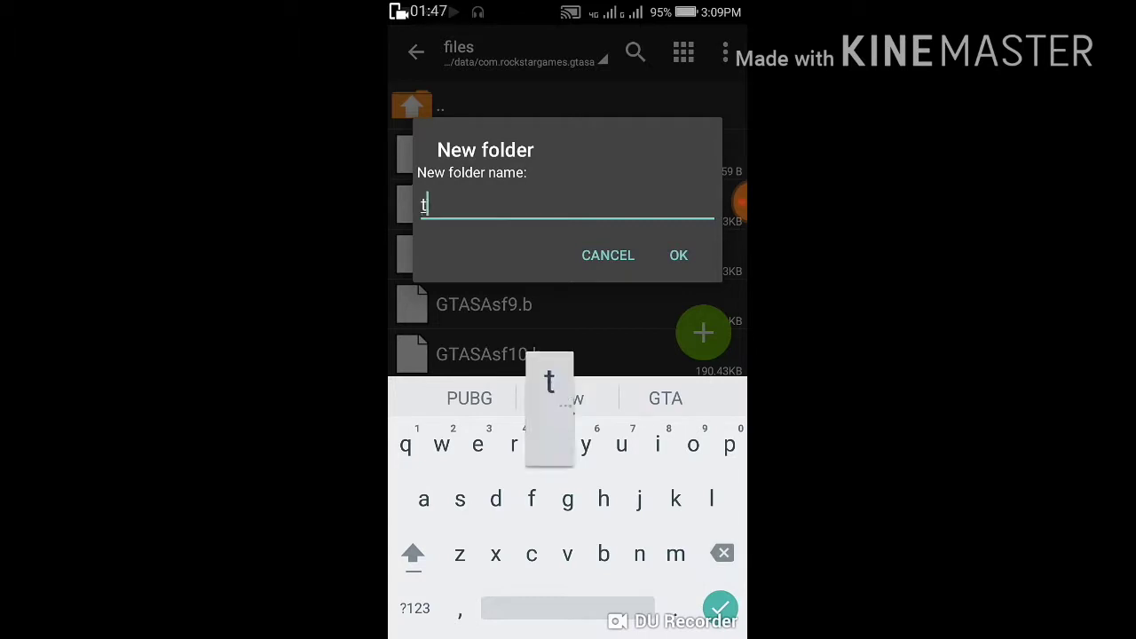
pyautogui.write('exd')
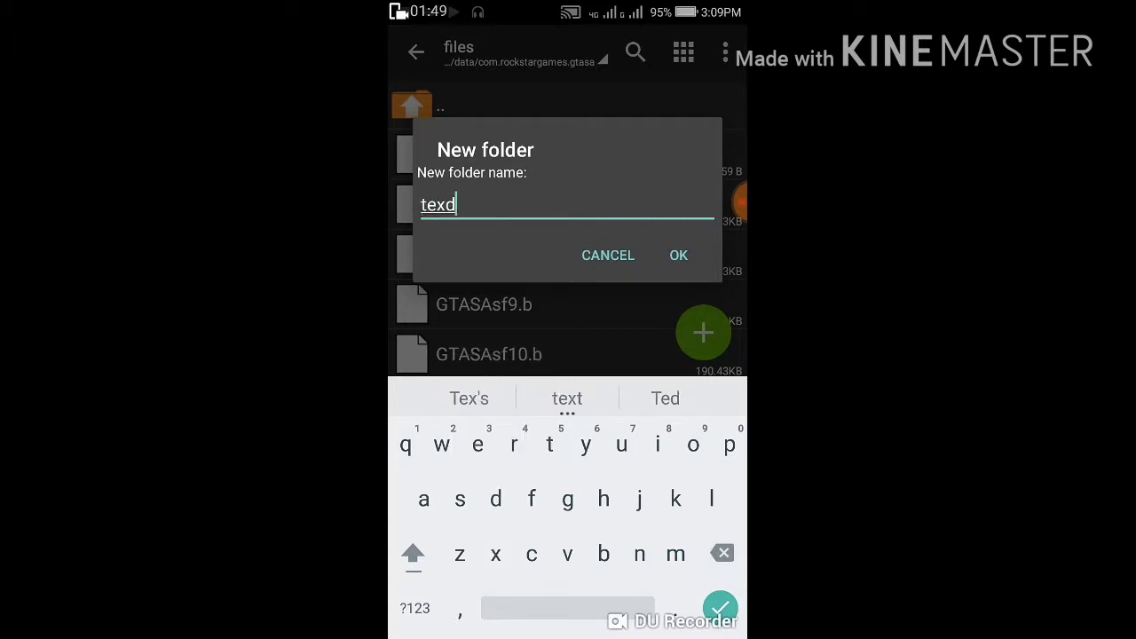
pyautogui.write('b')
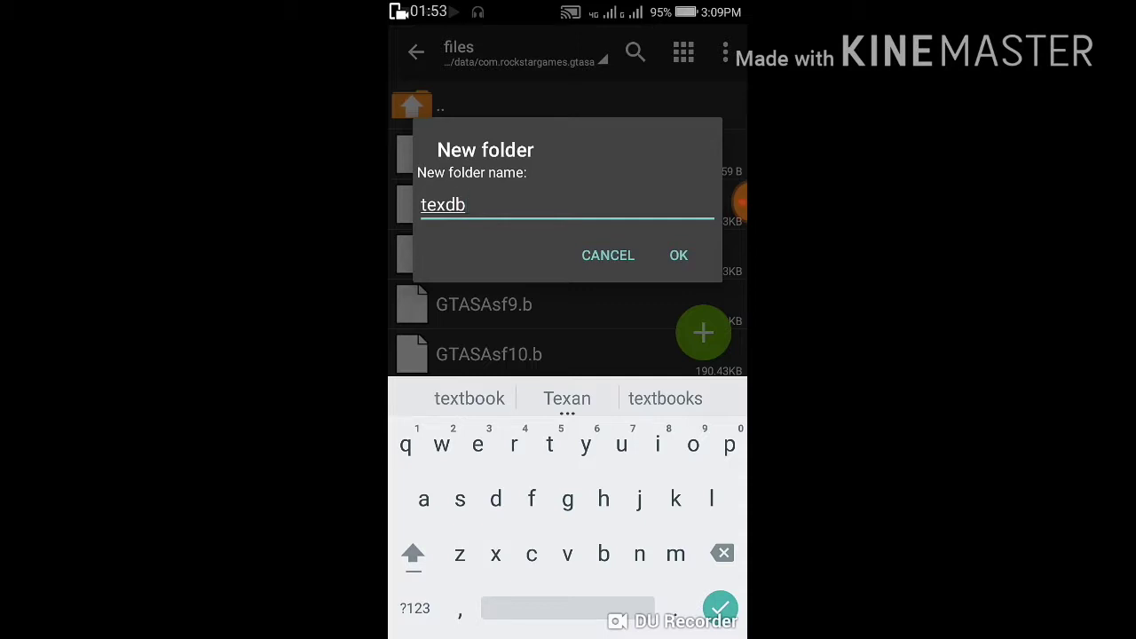
pyautogui.press('Return')
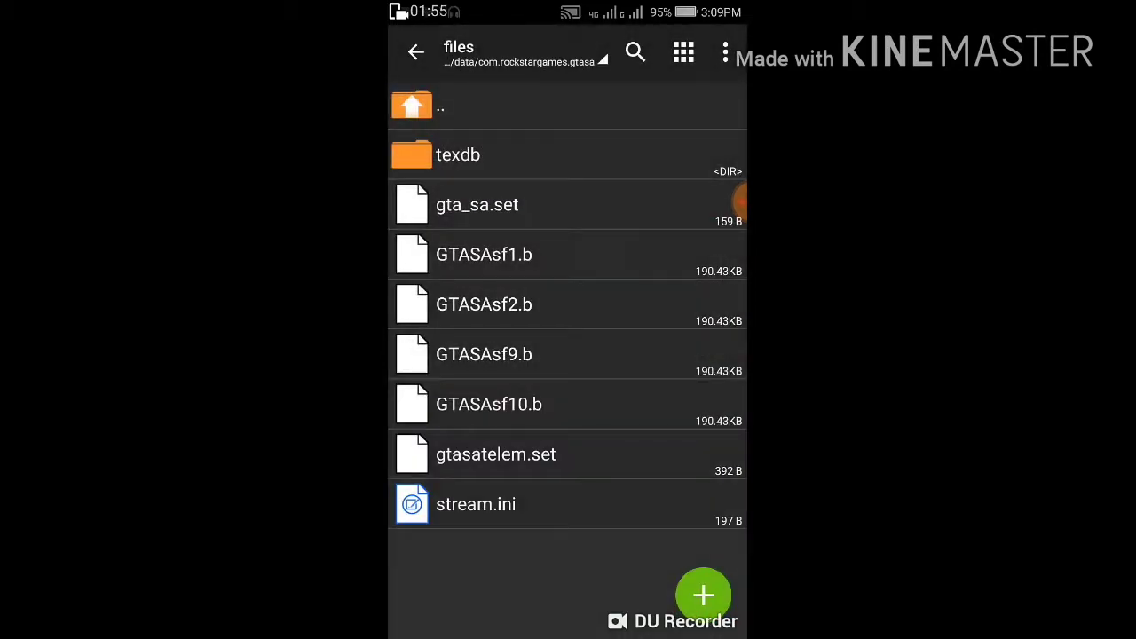
# Open and browse the game's .obb archive in Android/Obb/com.rockstargames.gtasa.
pyautogui.press('Escape')
pyautogui.press('Escape')
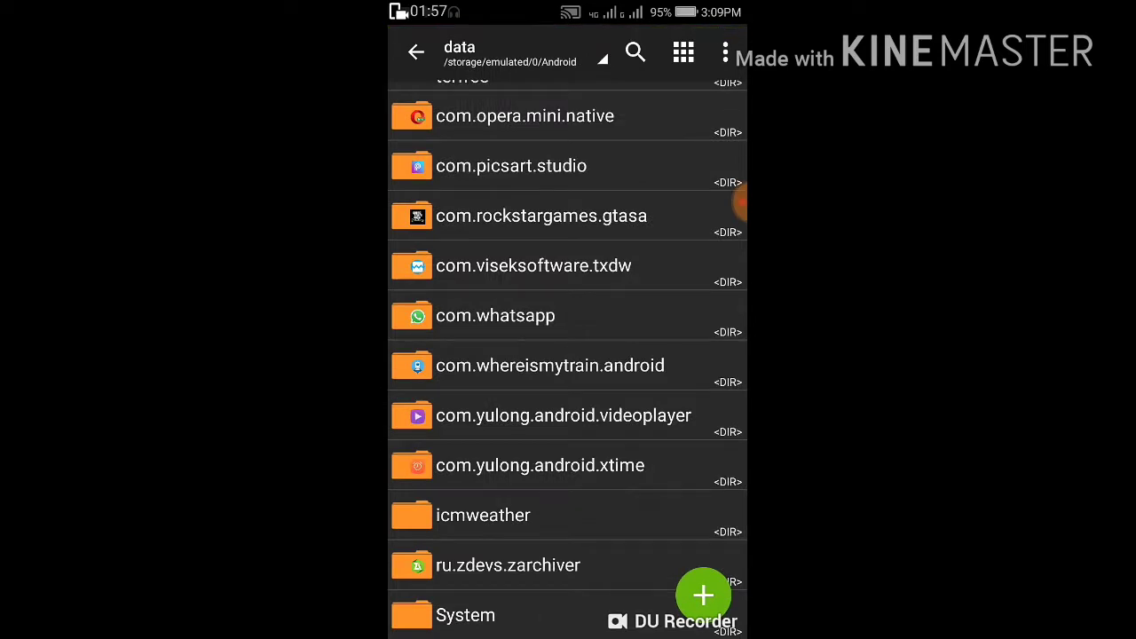
pyautogui.press('Escape')
pyautogui.click(741, 203)
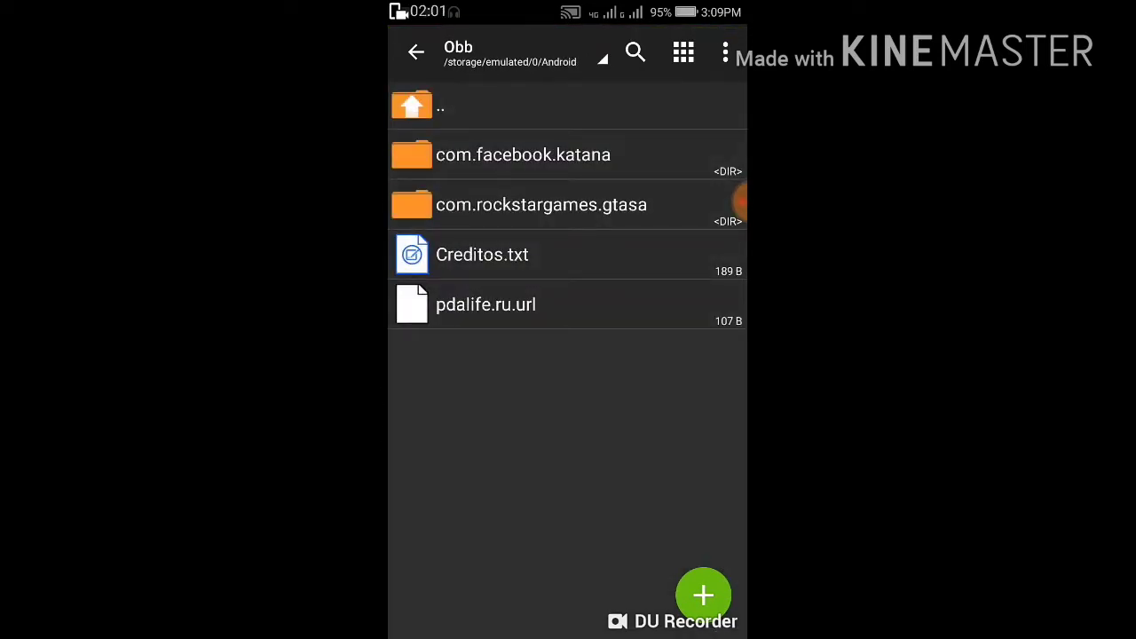
pyautogui.click(741, 203)
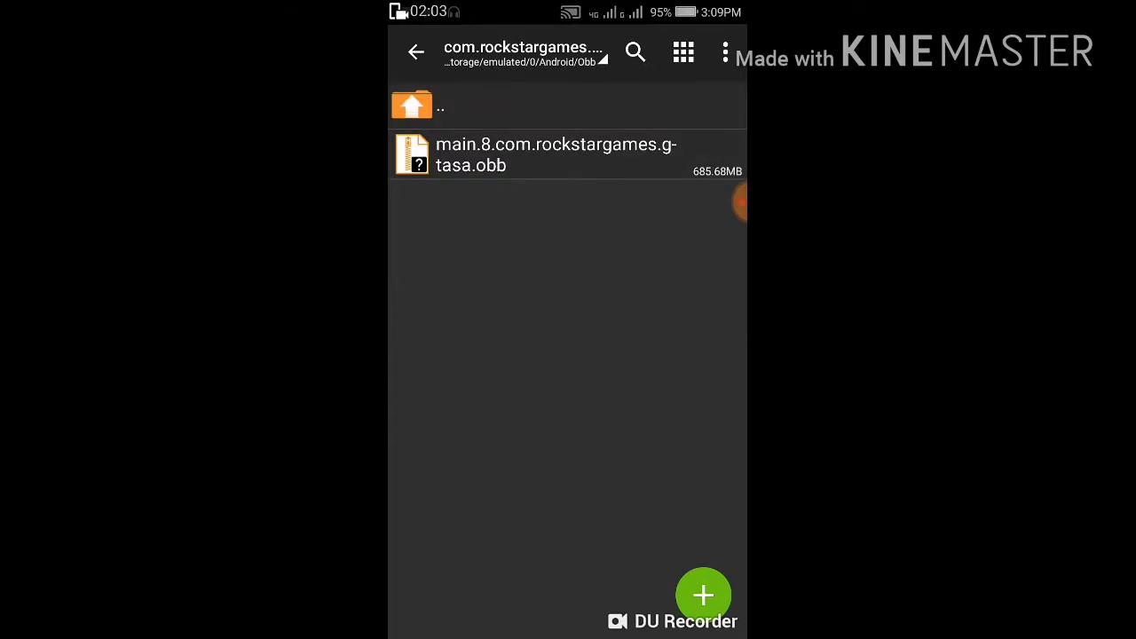
pyautogui.click(550, 155)
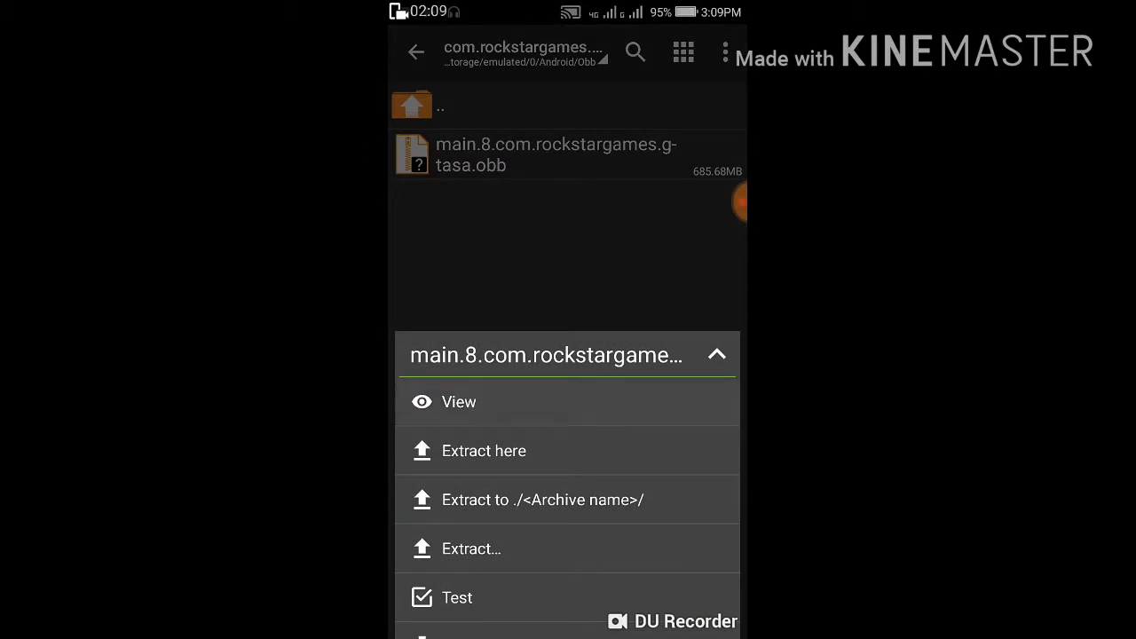
pyautogui.click(459, 402)
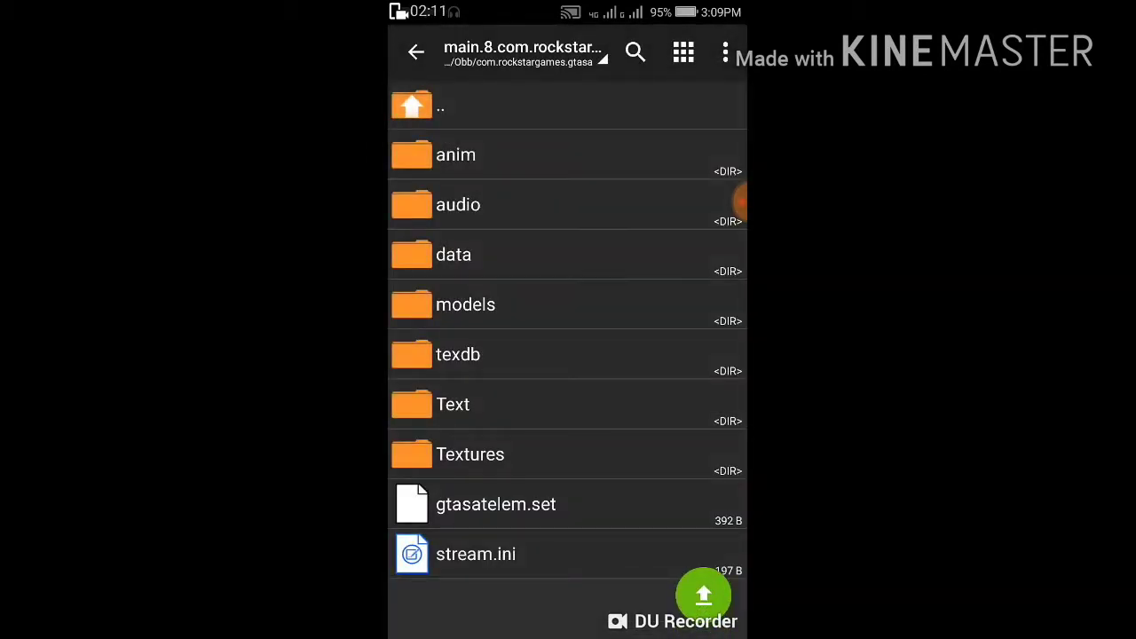
# Open the archive's texdb folder and select gta3, txd and gta3.img.
pyautogui.click(458, 354)
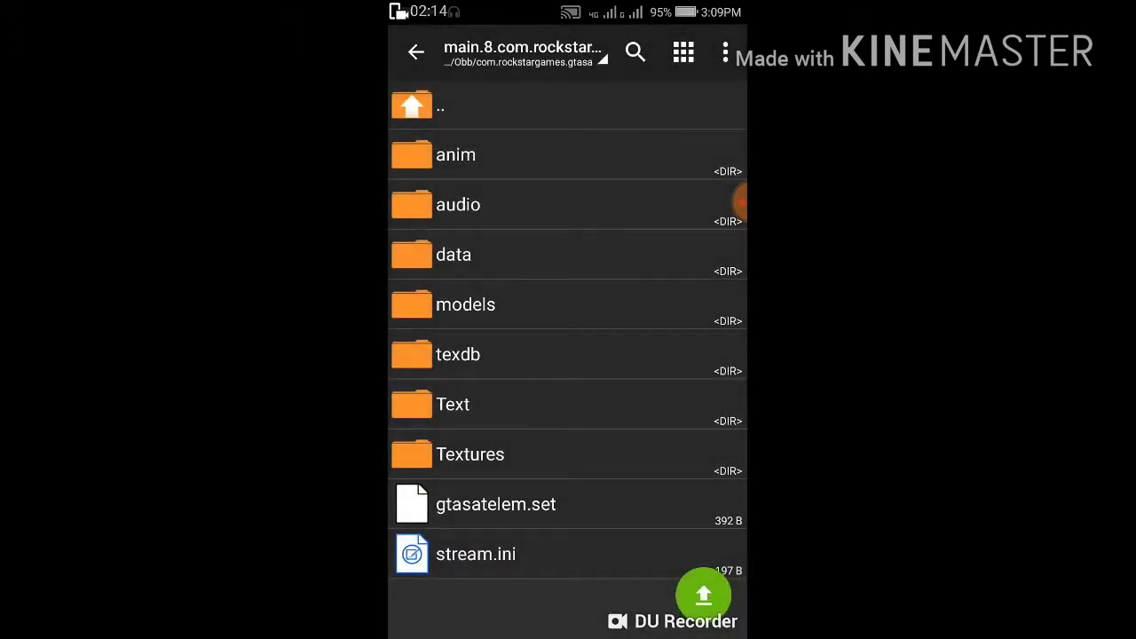
pyautogui.click(458, 354)
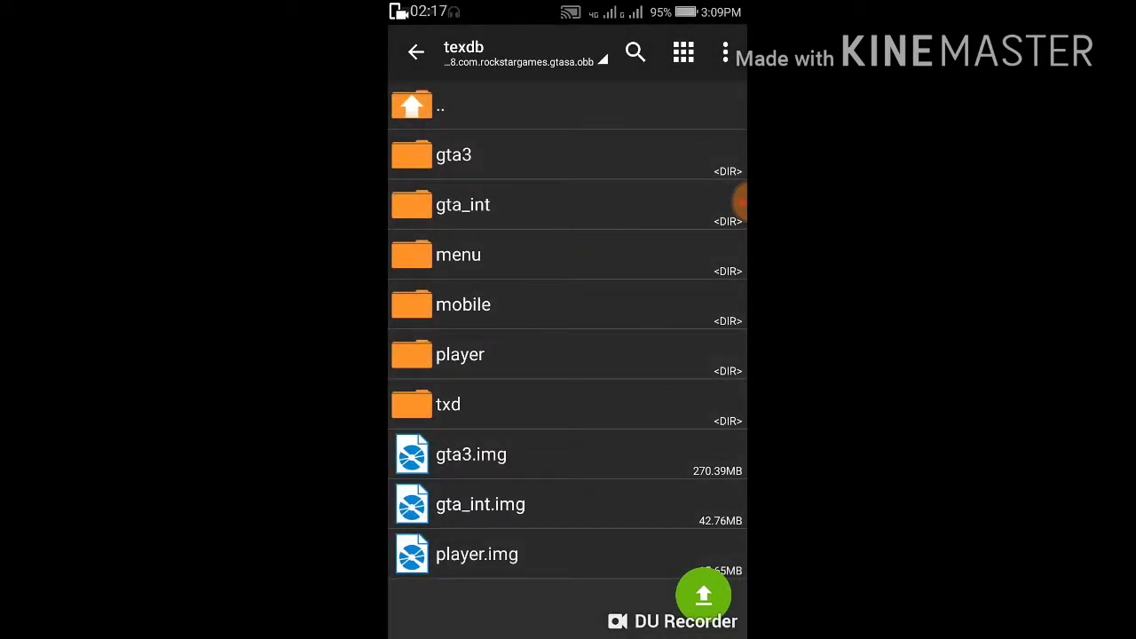
pyautogui.click(454, 155)
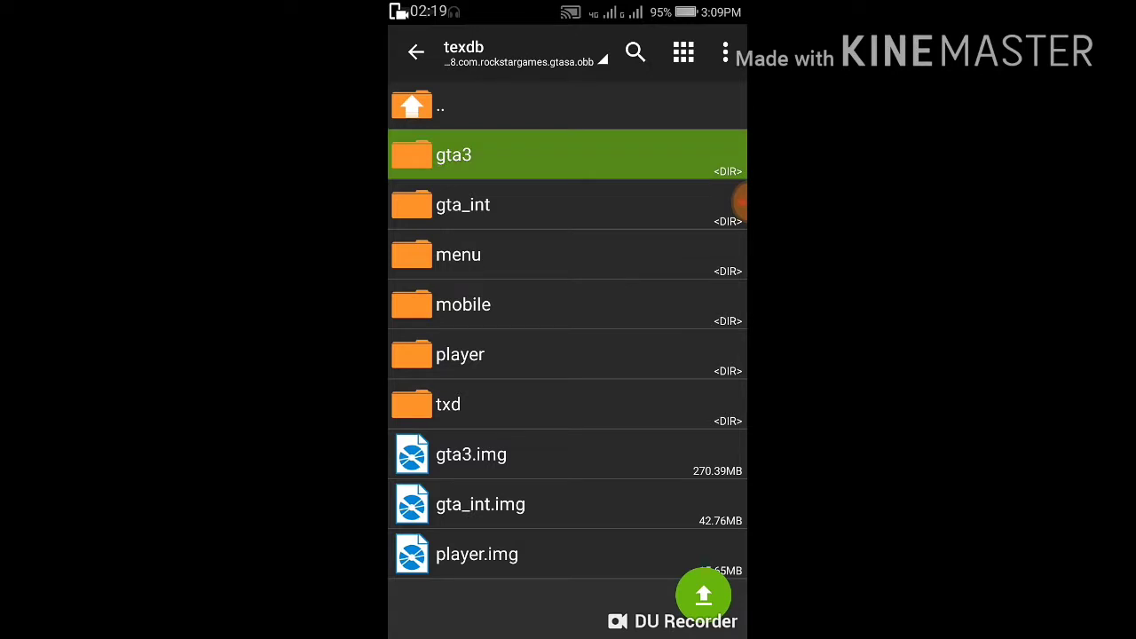
pyautogui.click(447, 404)
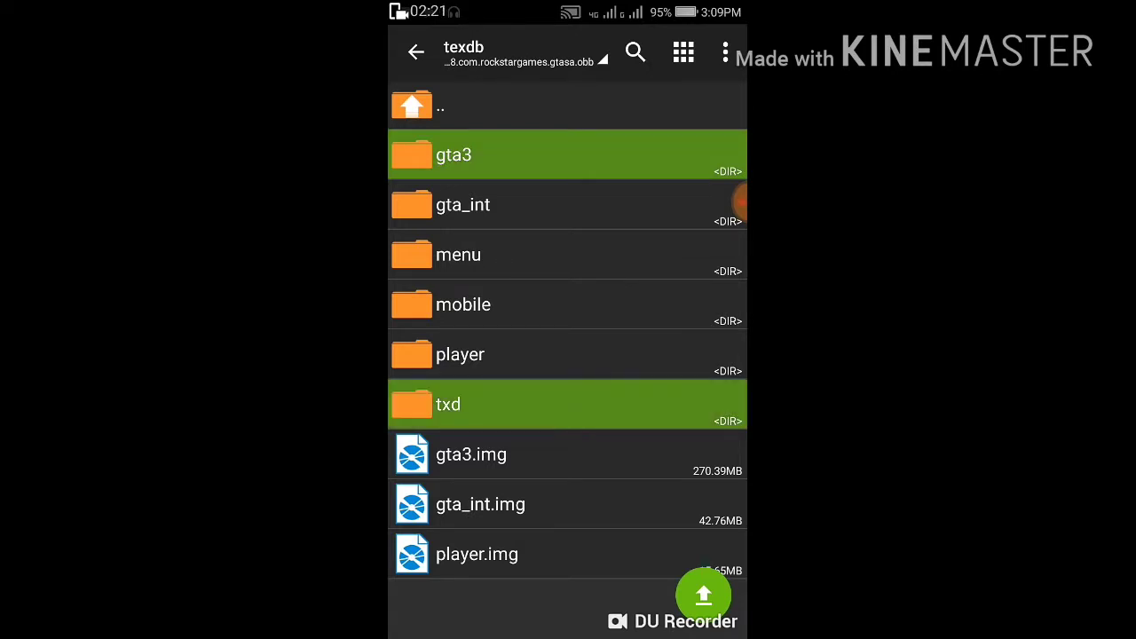
pyautogui.click(470, 454)
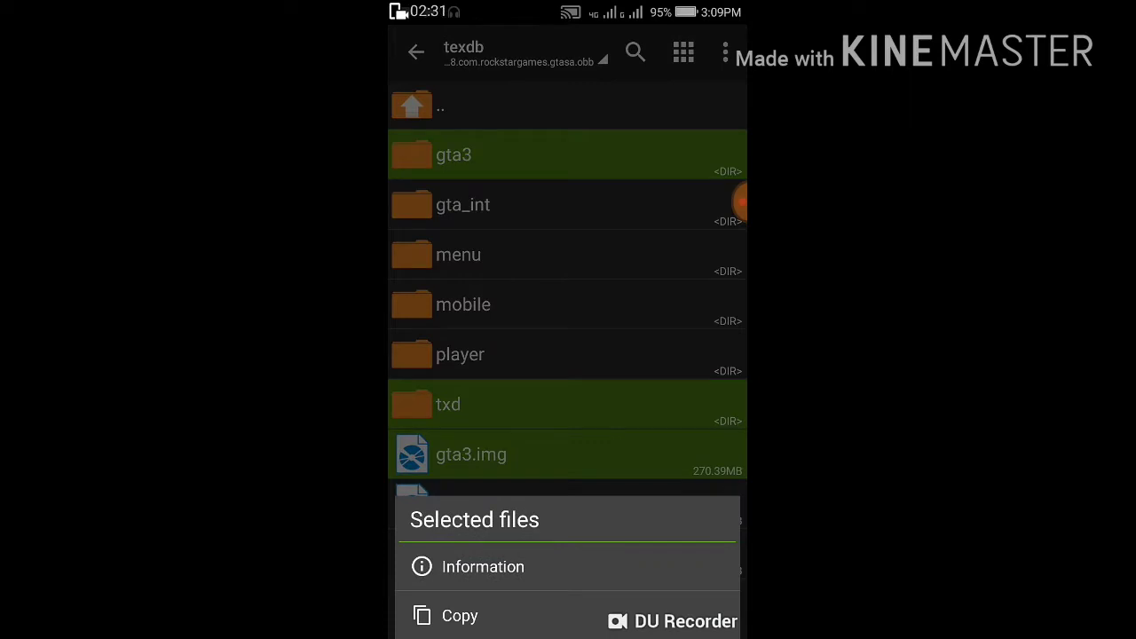
# Copy gta3, txd and gta3.img, then back out of the archive to the Android folder.
pyautogui.click(460, 615)
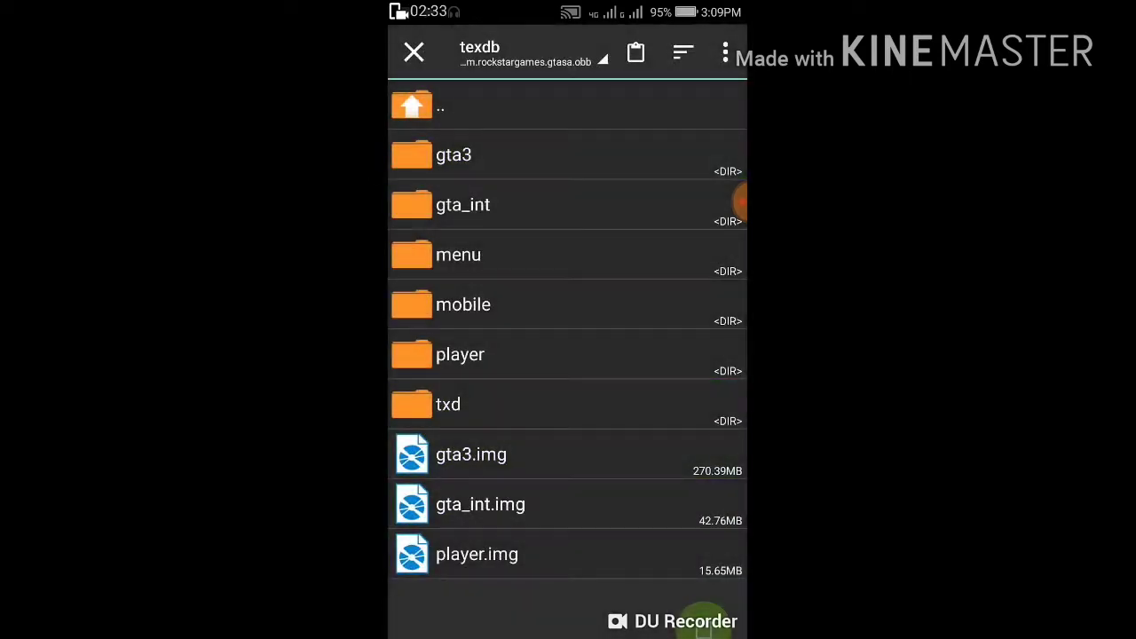
pyautogui.click(426, 105)
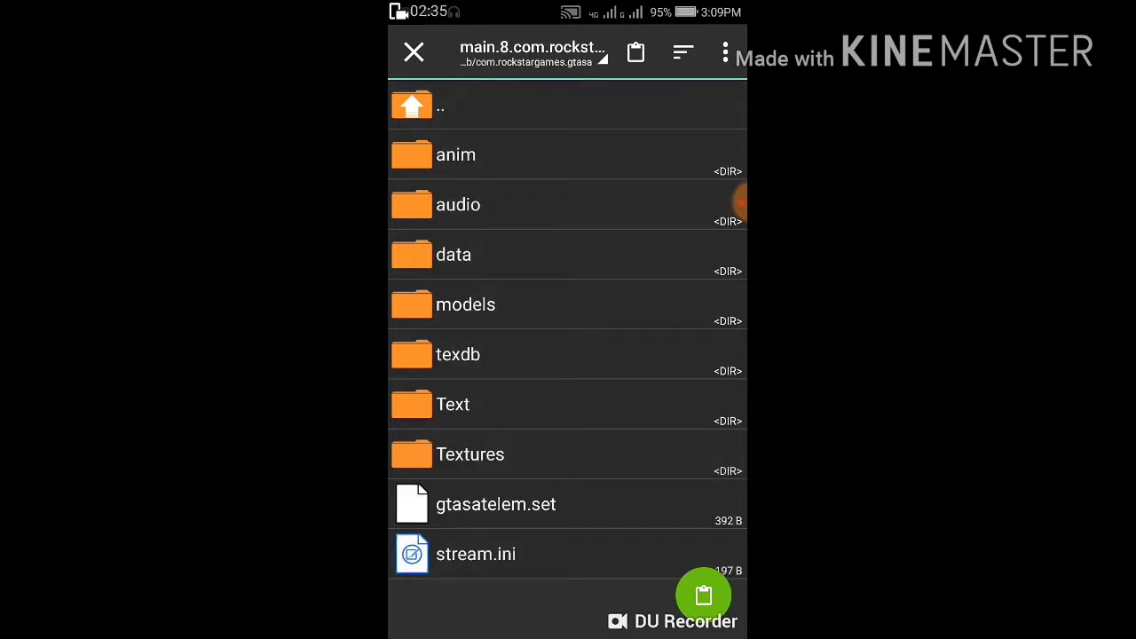
pyautogui.click(426, 105)
pyautogui.click(426, 105)
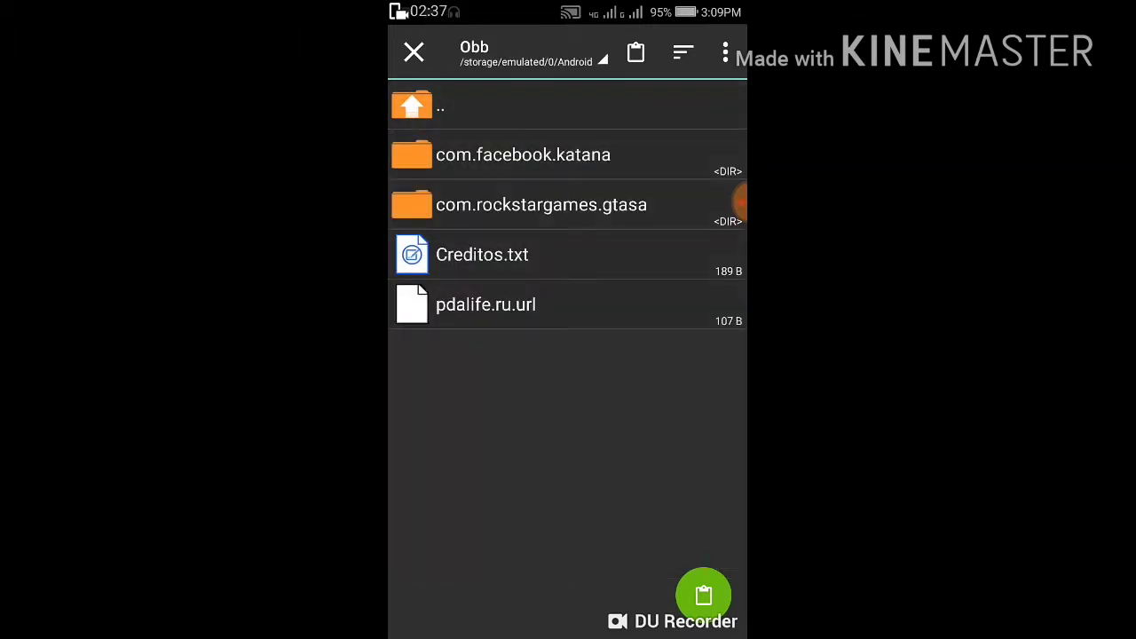
pyautogui.click(426, 105)
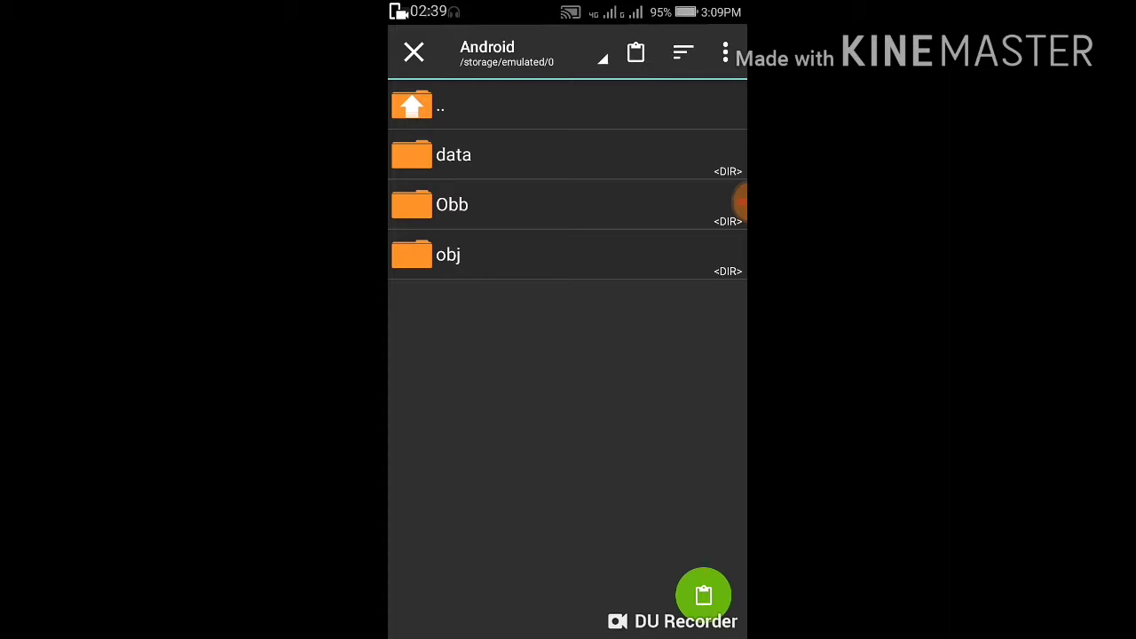
# Paste the copied items into Android/data/com.rockstargames.gtasa/files/texdb.
pyautogui.click(453, 155)
pyautogui.scroll(-10, 567, 355)
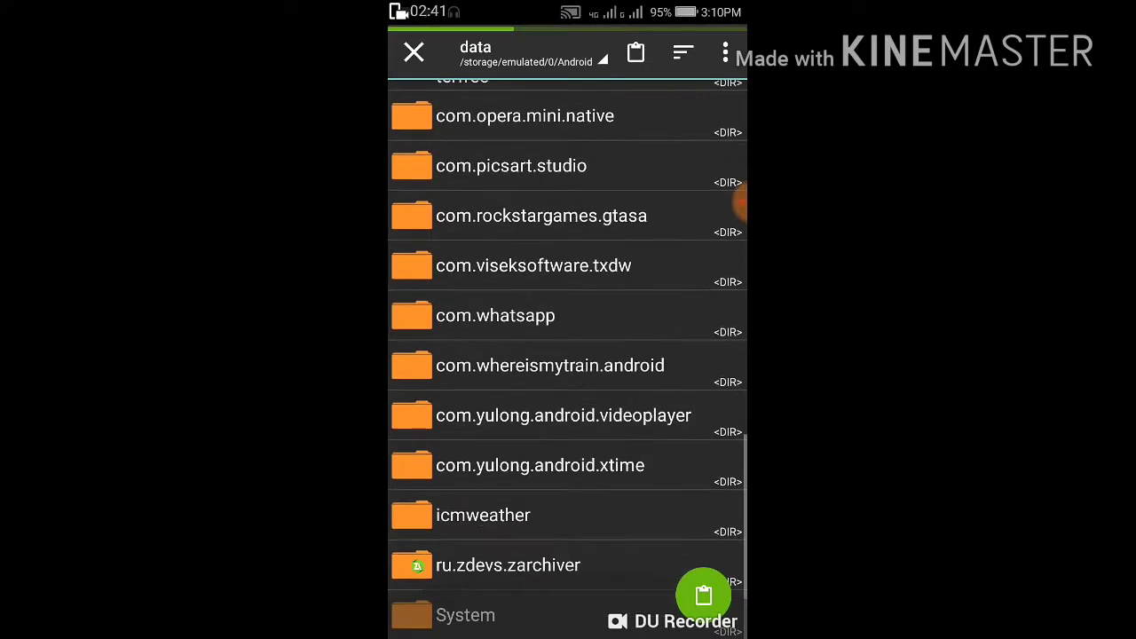
pyautogui.click(541, 216)
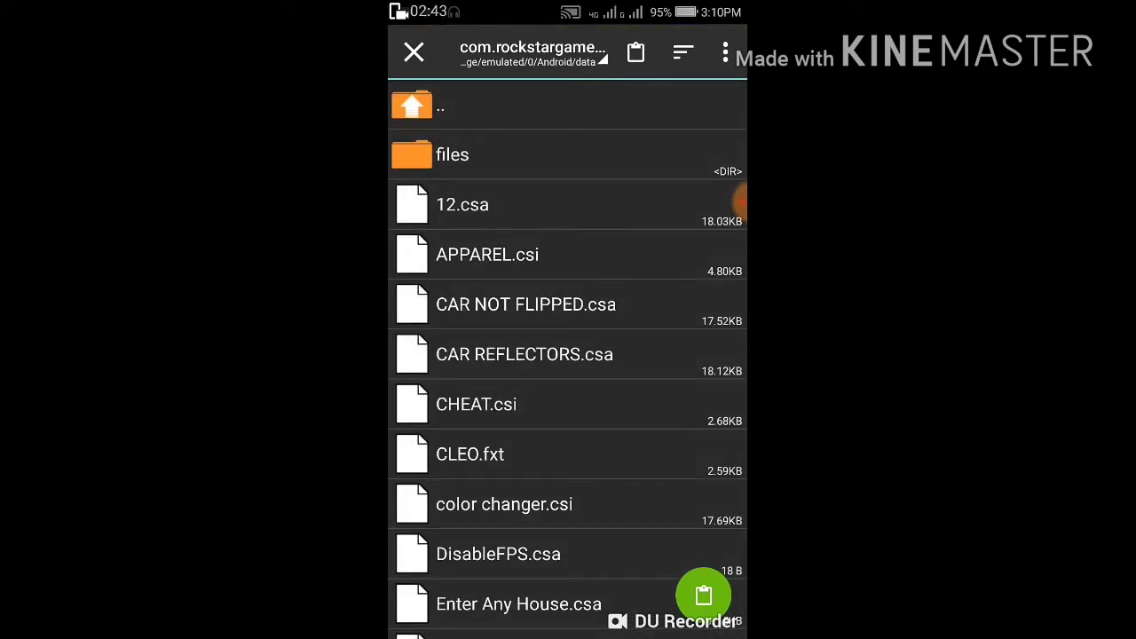
pyautogui.click(452, 155)
pyautogui.click(452, 152)
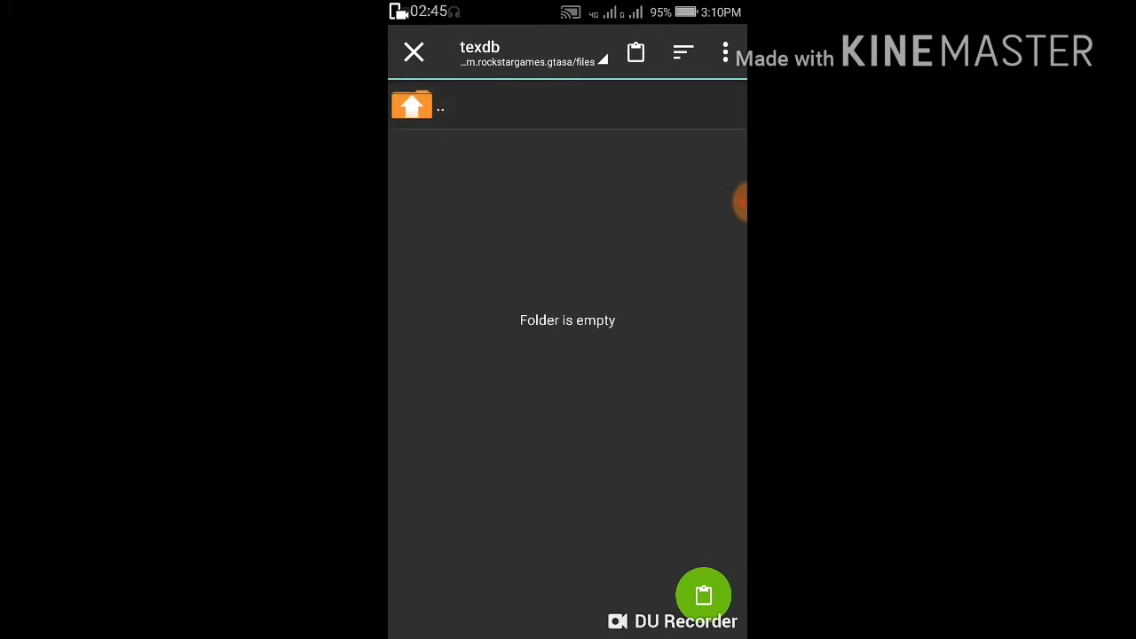
pyautogui.click(703, 594)
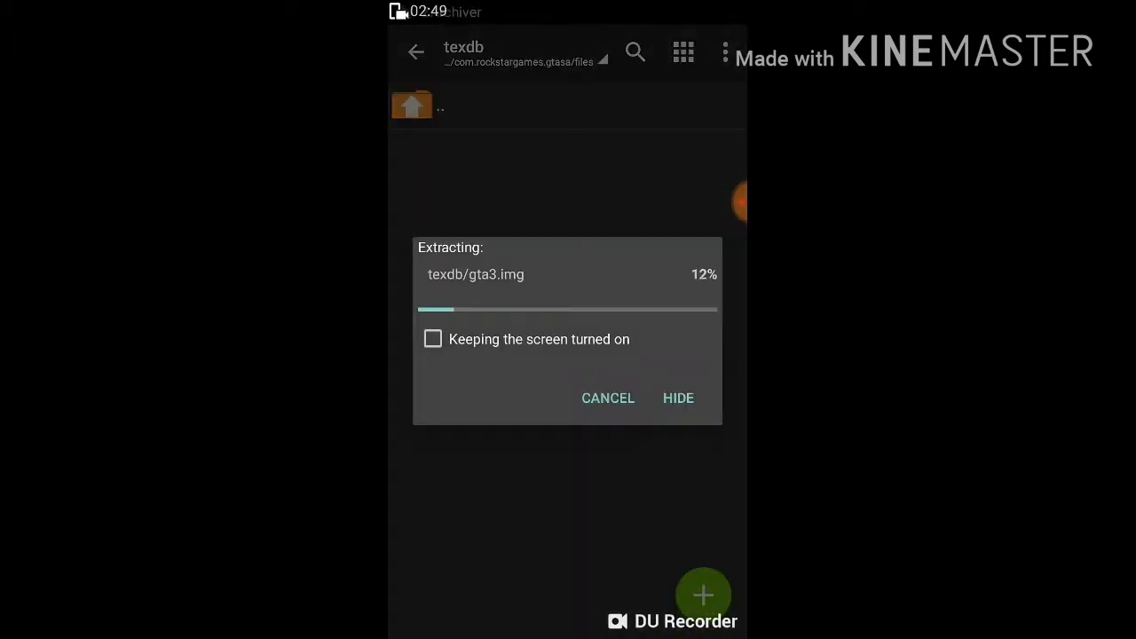
pyautogui.click(740, 202)
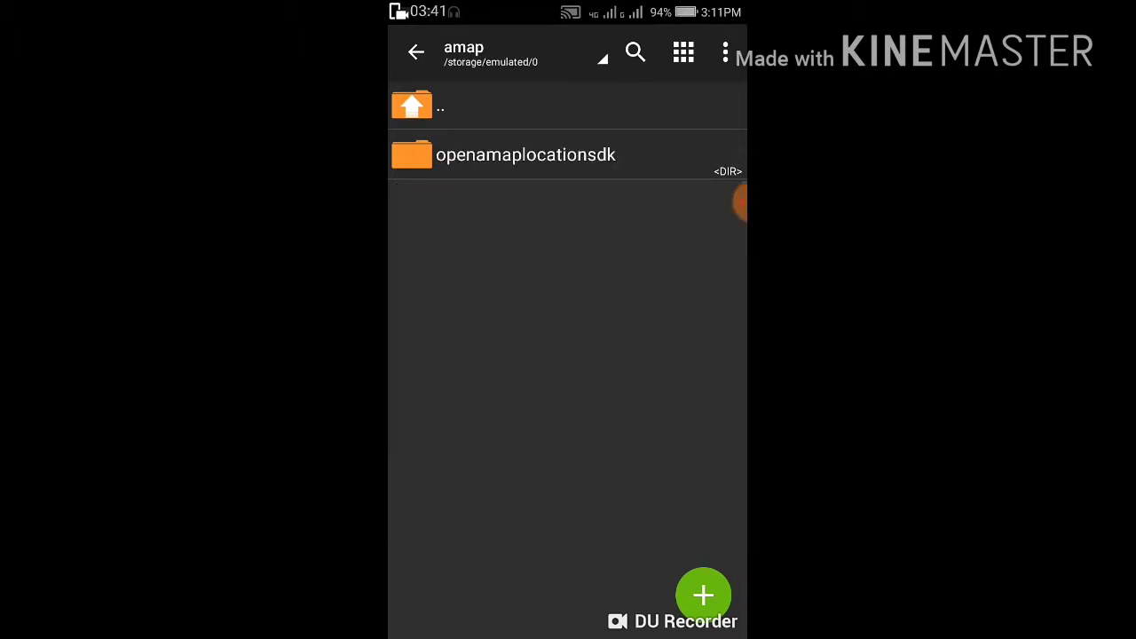
# Back out of ZArchiver to the home screen.
pyautogui.press('Escape')
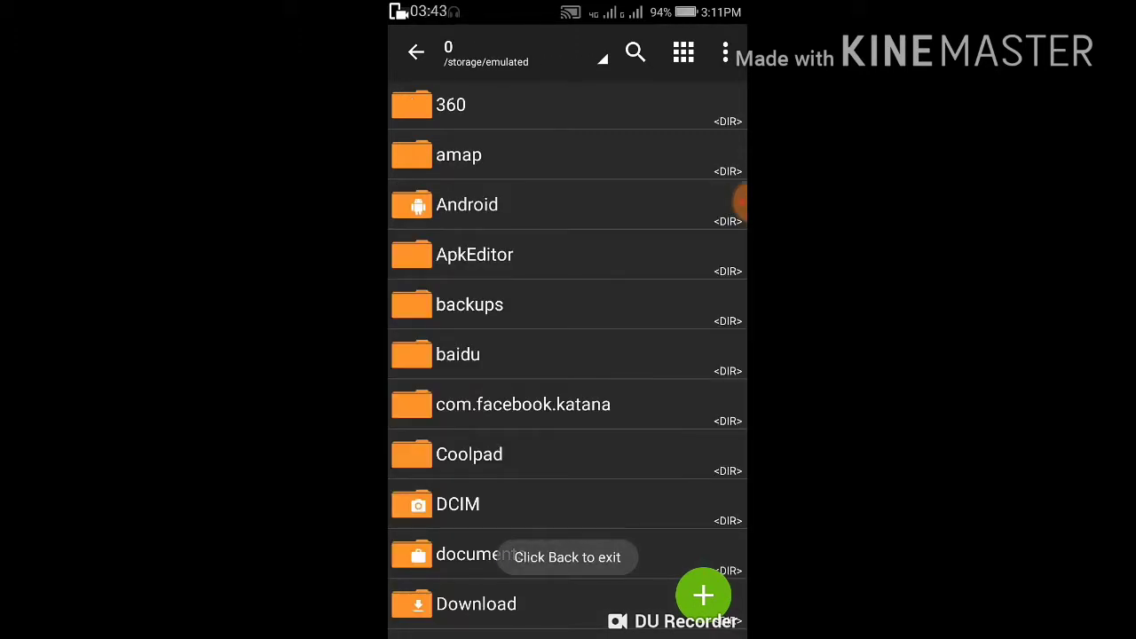
pyautogui.press('Escape')
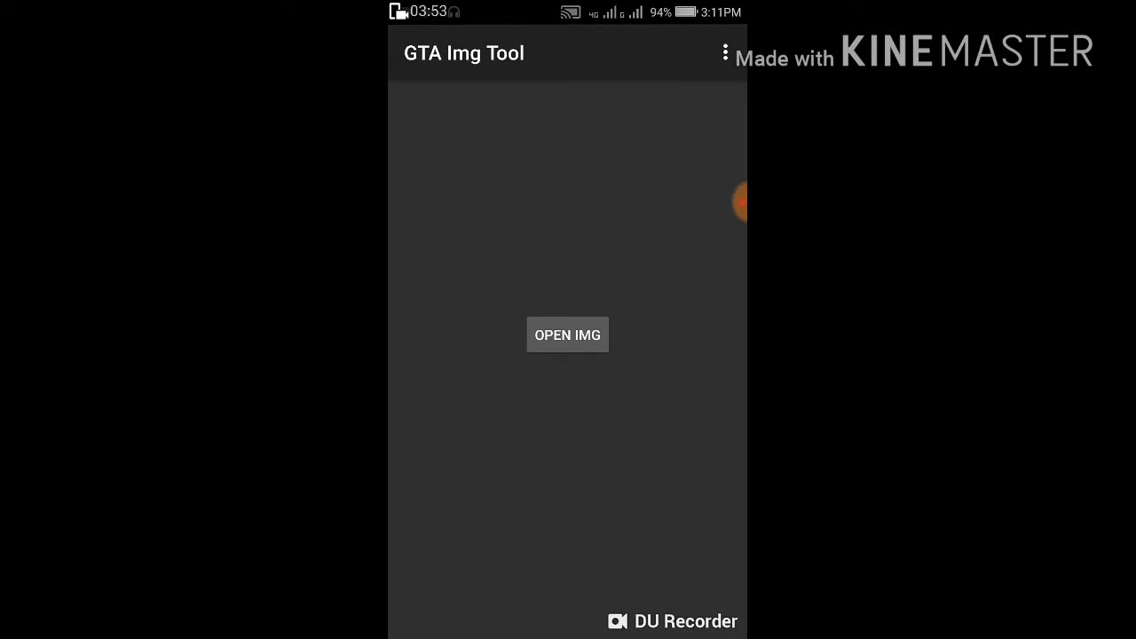
# Load gta3.img from Android/data/com.rockstargames.gtasa/files/texdb.
pyautogui.click(567, 334)
pyautogui.scroll(-2, 567, 311)
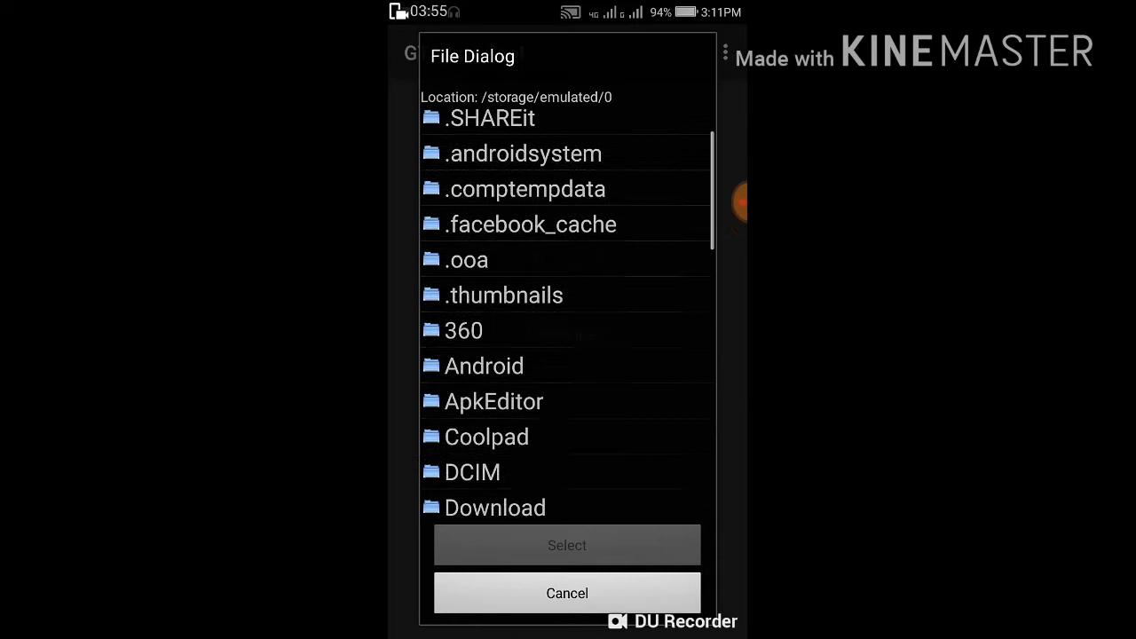
pyautogui.click(483, 363)
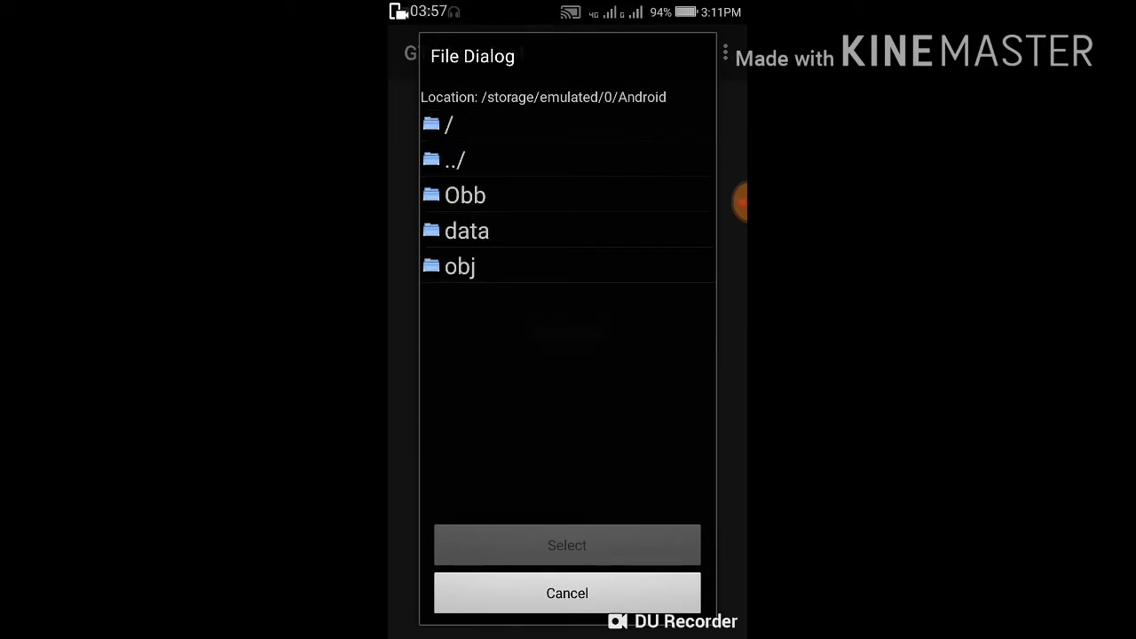
pyautogui.click(467, 231)
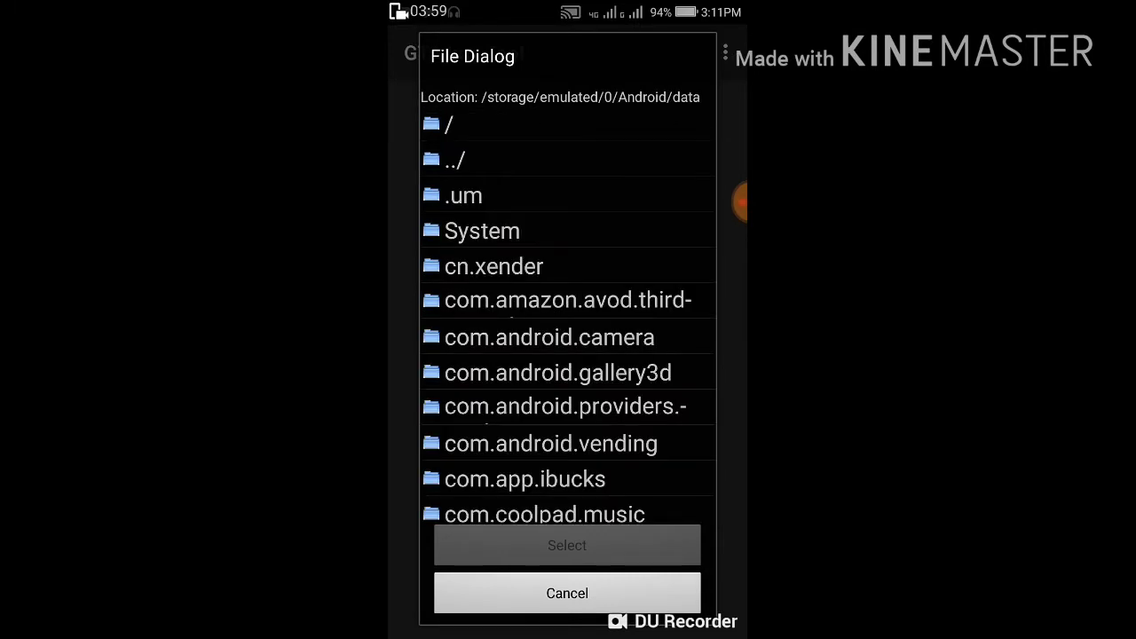
pyautogui.scroll(-10, 568, 311)
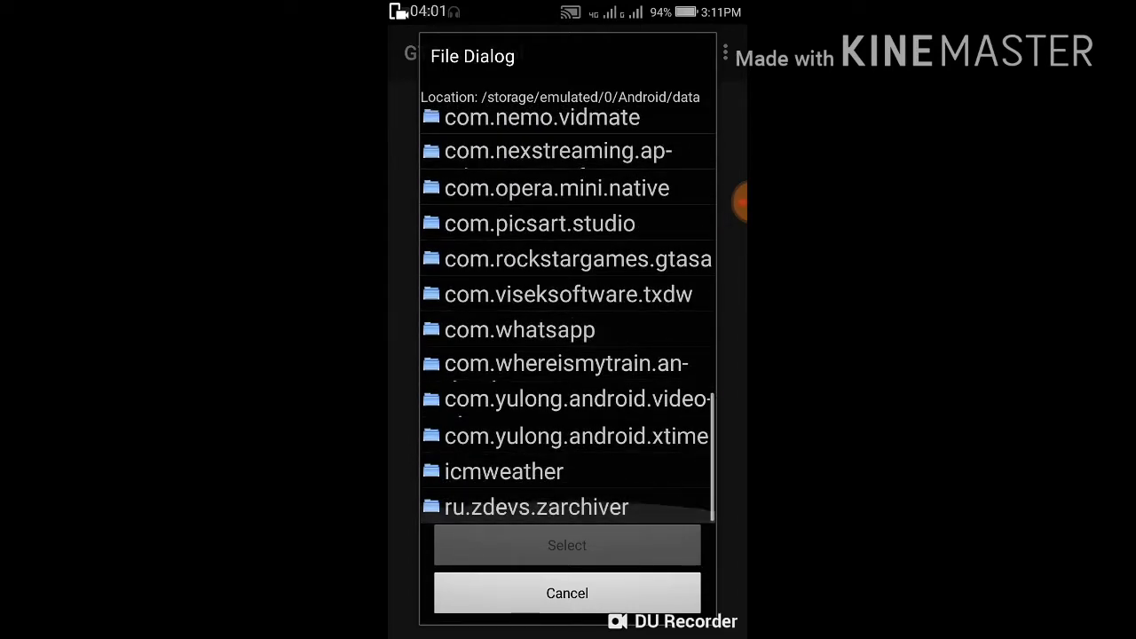
pyautogui.click(568, 259)
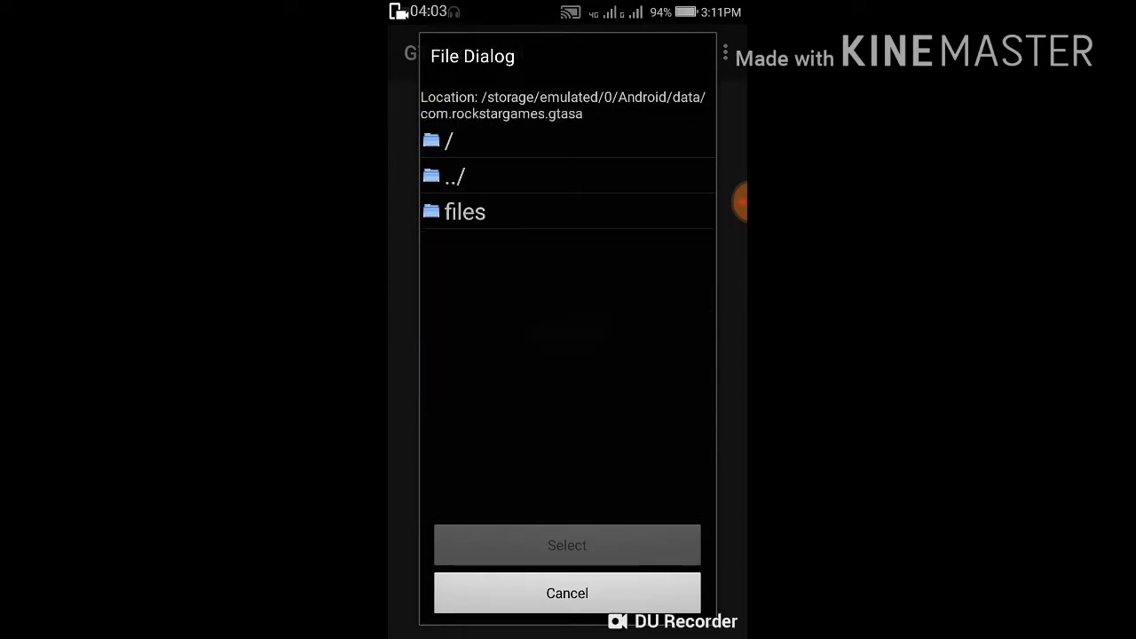
pyautogui.click(464, 211)
pyautogui.click(472, 211)
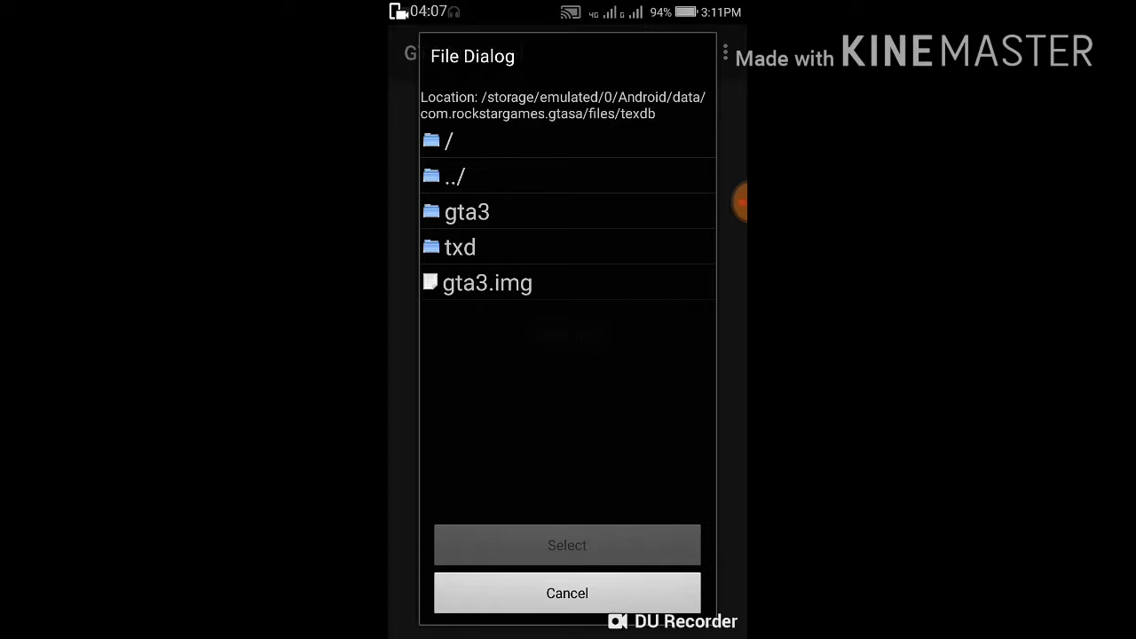
pyautogui.click(487, 282)
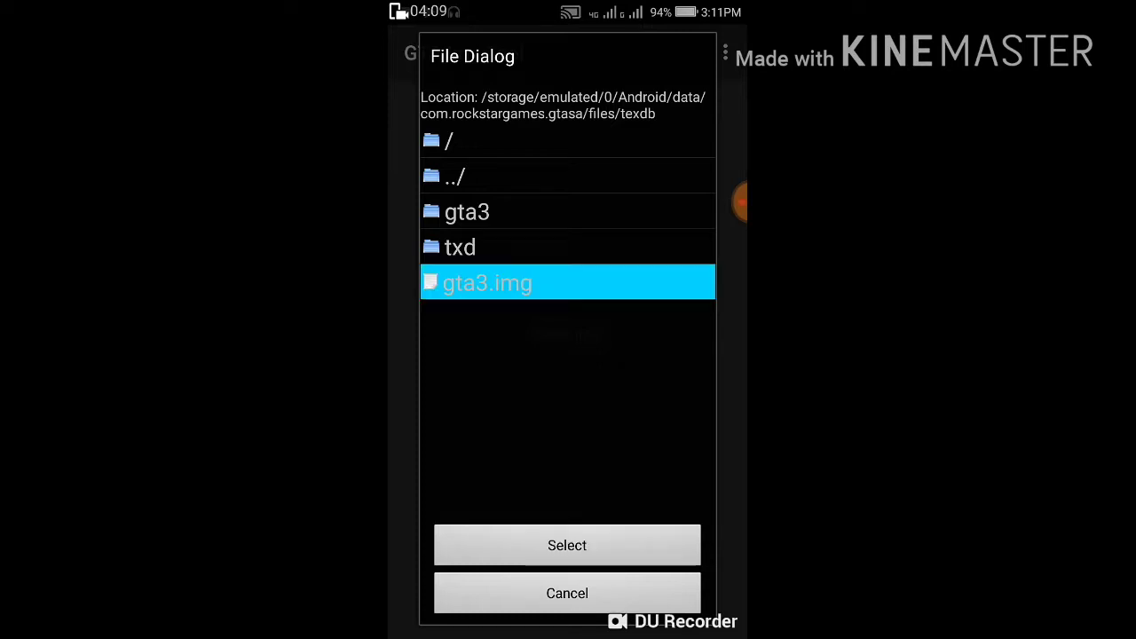
pyautogui.click(568, 545)
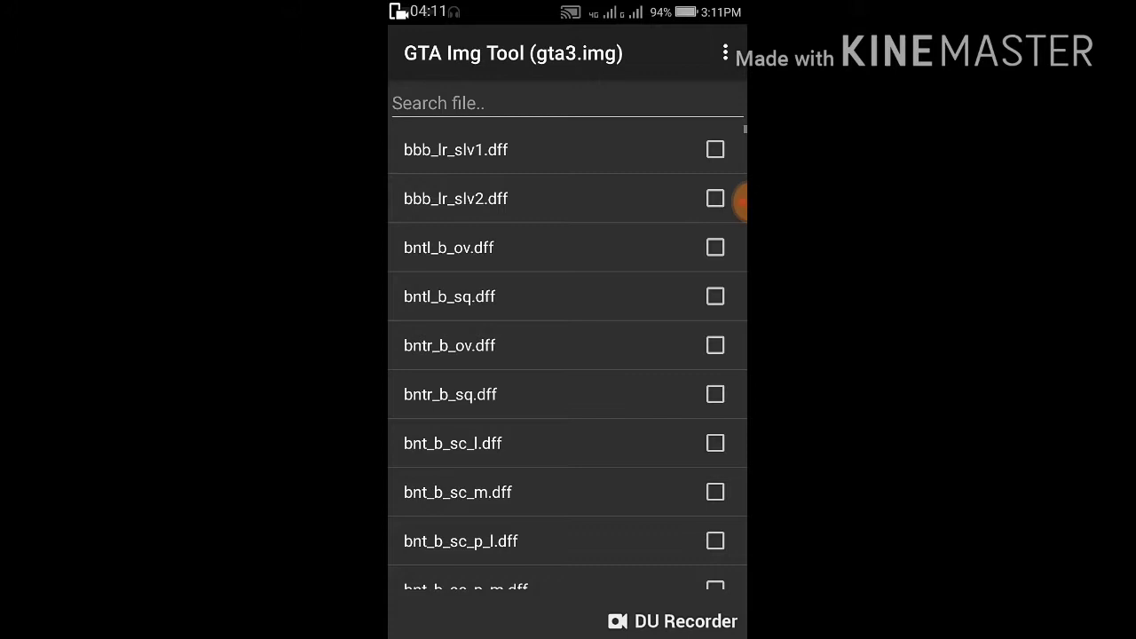
# Start Add File(s) with replace and go up to the internal storage root.
pyautogui.click(725, 54)
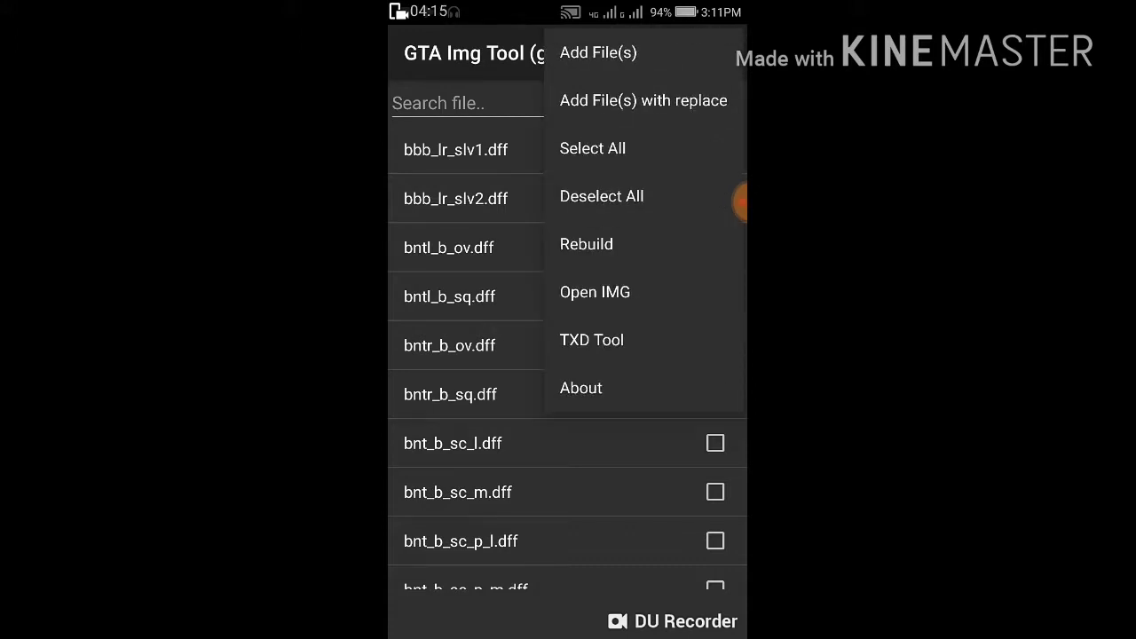
pyautogui.click(643, 100)
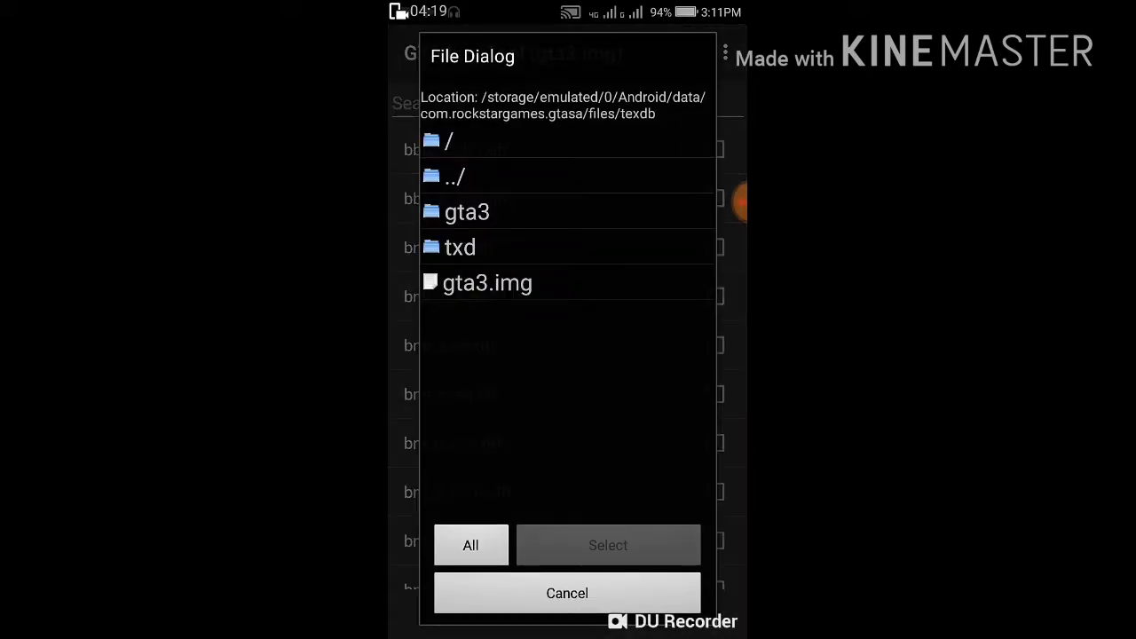
pyautogui.click(455, 177)
pyautogui.click(455, 176)
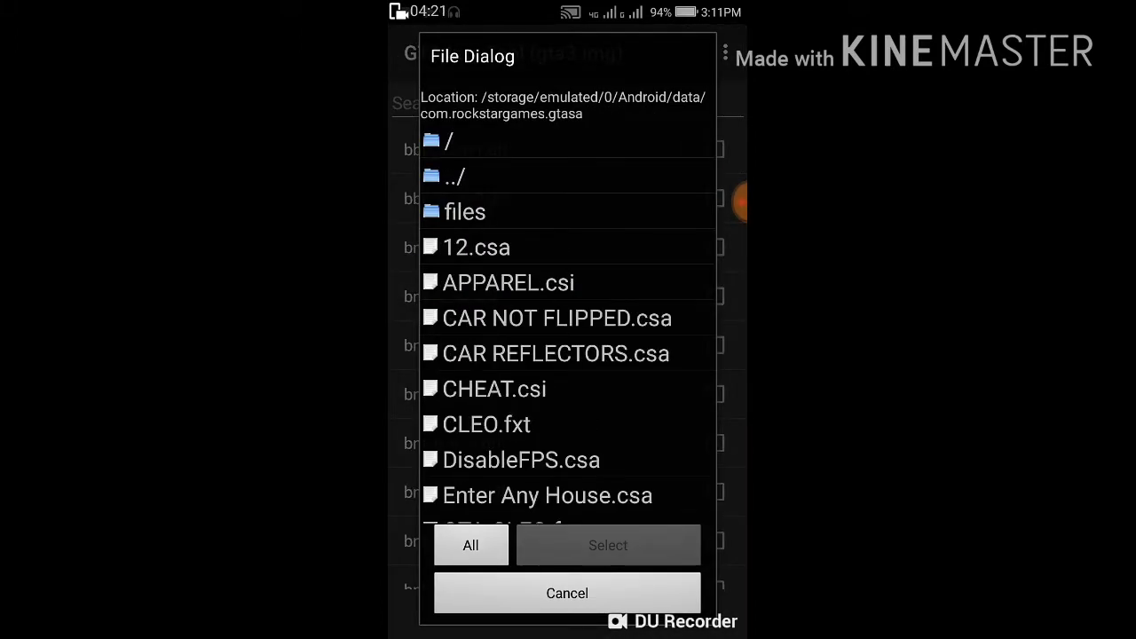
pyautogui.click(455, 176)
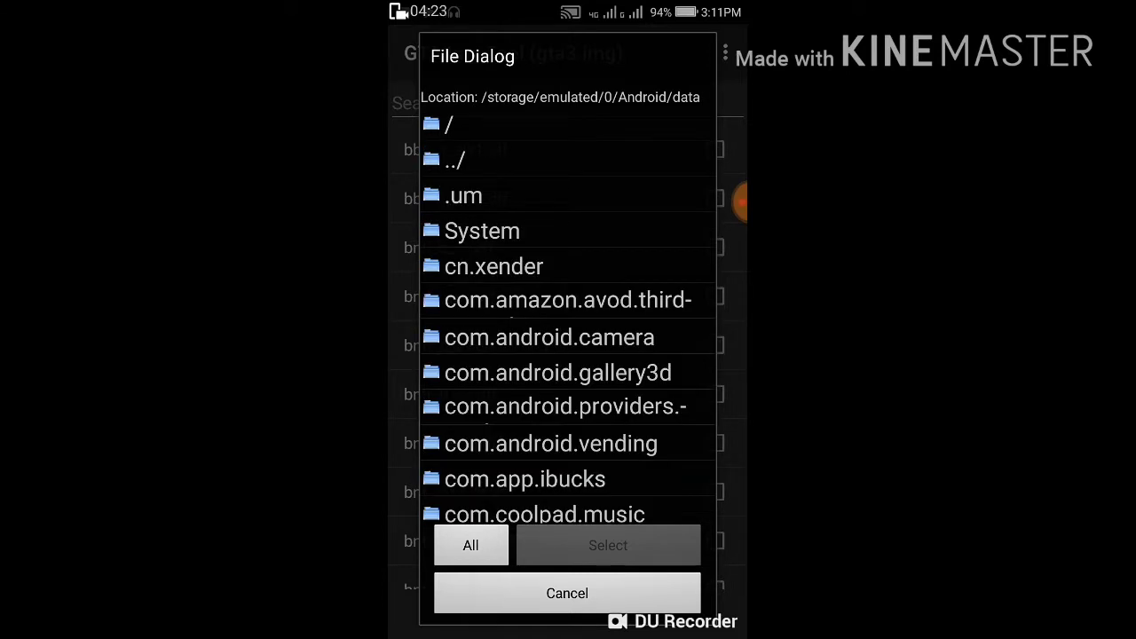
pyautogui.click(455, 158)
pyautogui.click(454, 159)
# Pick infernus.dff from My Downloads to replace the model in gta3.img.
pyautogui.scroll(-5, 568, 320)
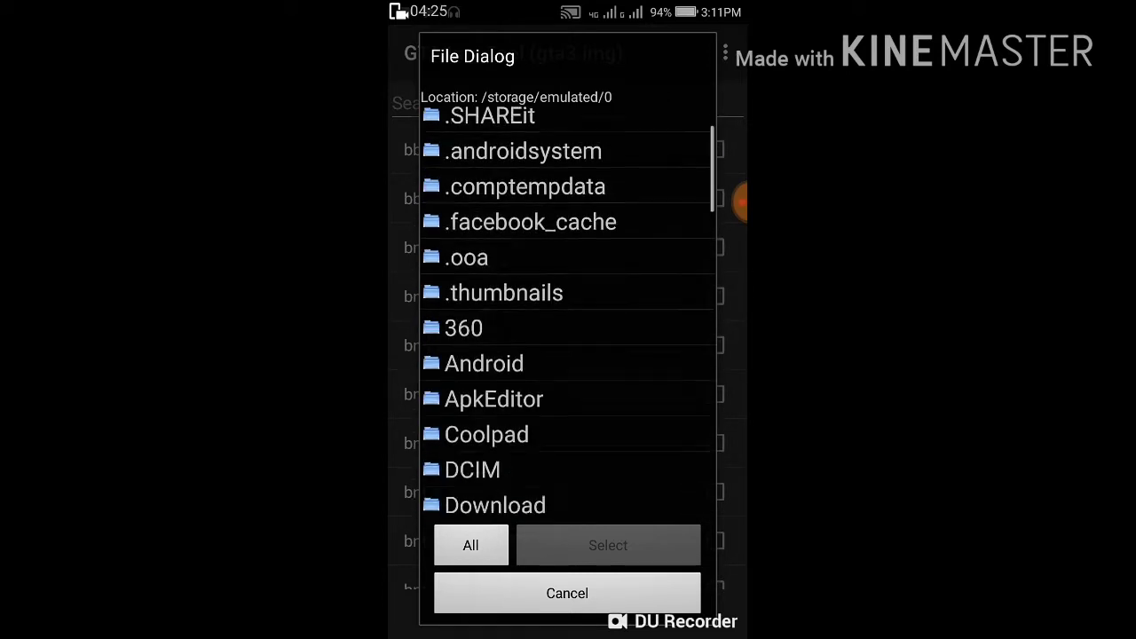
pyautogui.scroll(-2, 568, 320)
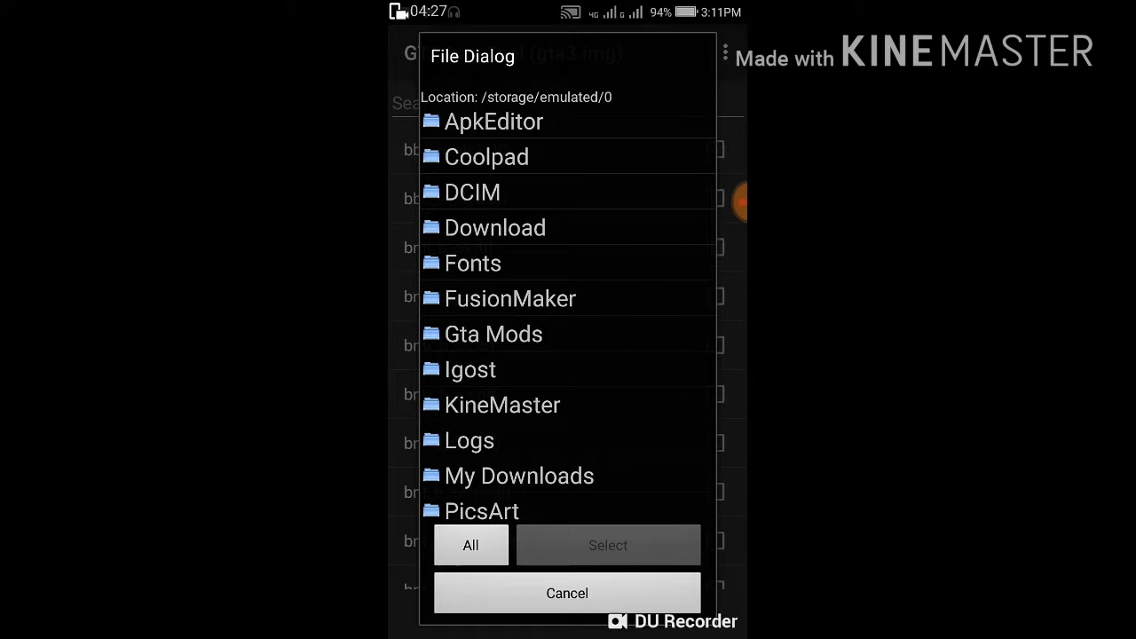
pyautogui.scroll(-1, 568, 320)
pyautogui.scroll(-1, 568, 320)
pyautogui.click(519, 424)
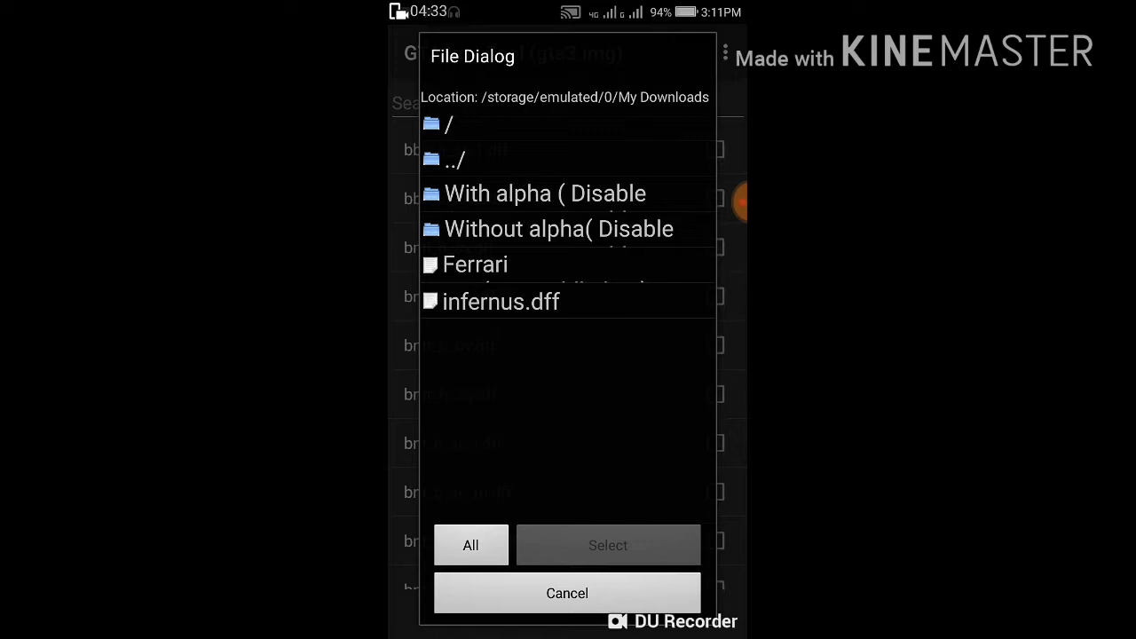
pyautogui.click(500, 302)
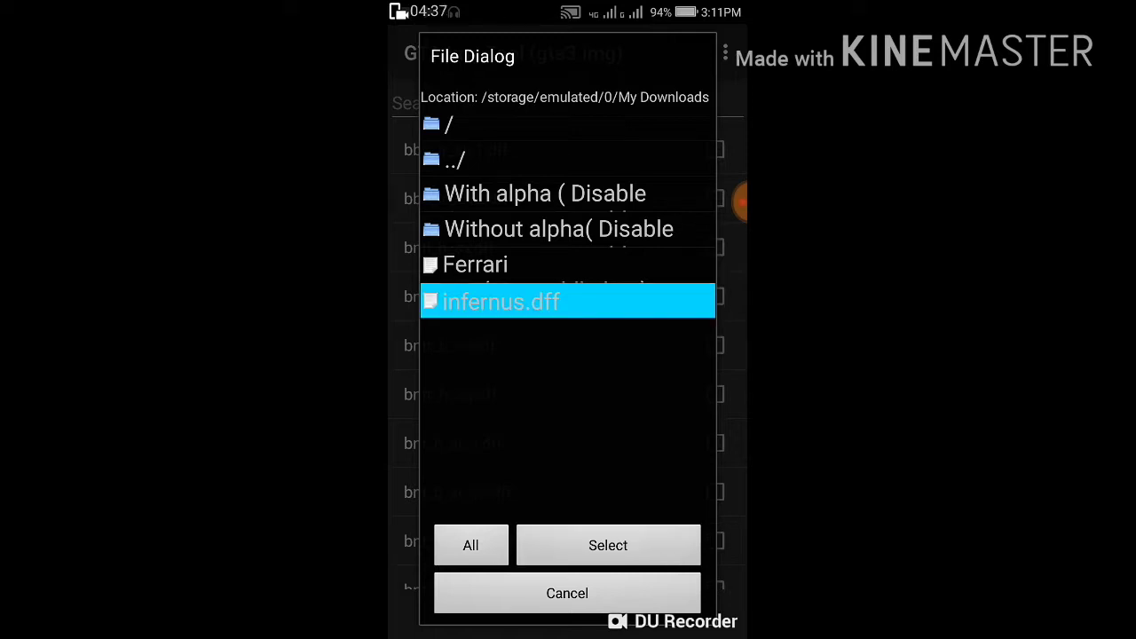
pyautogui.click(608, 545)
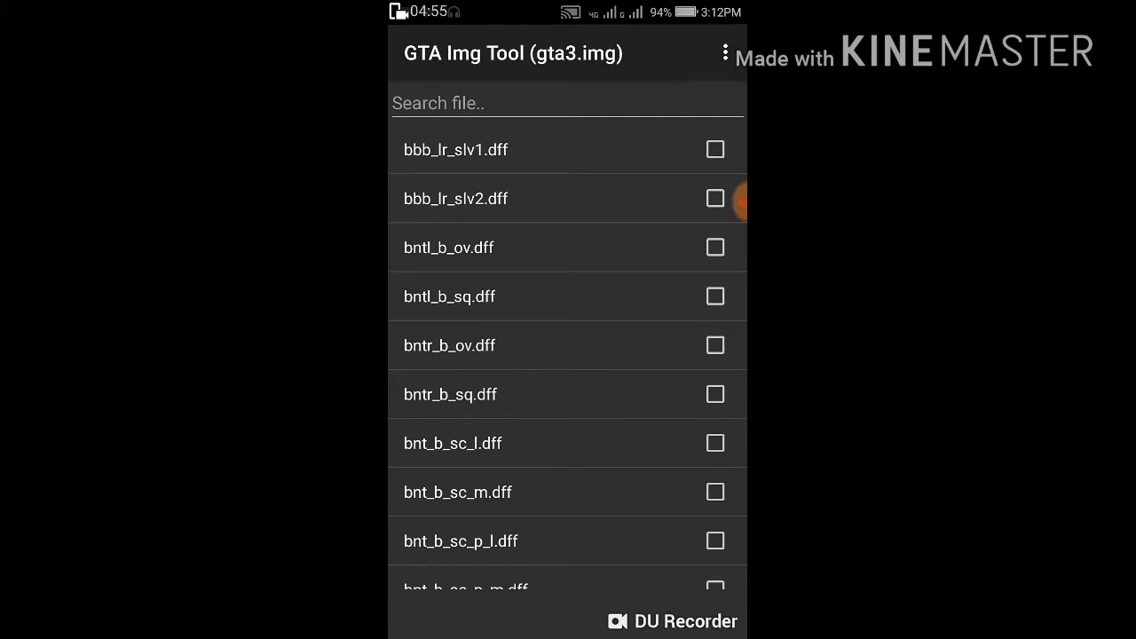
# Return to the phone's home screen once gta3.img processing finishes.
pyautogui.press('Home')
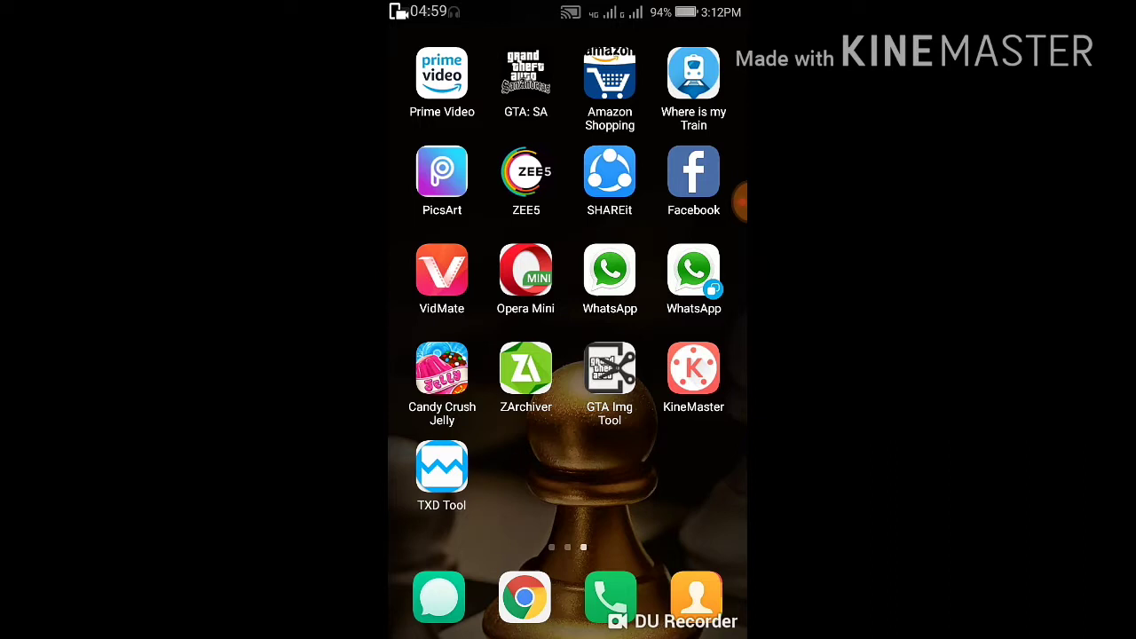
# Launch TXD Tool and start opening a texture archive with the new file picker.
pyautogui.click(441, 466)
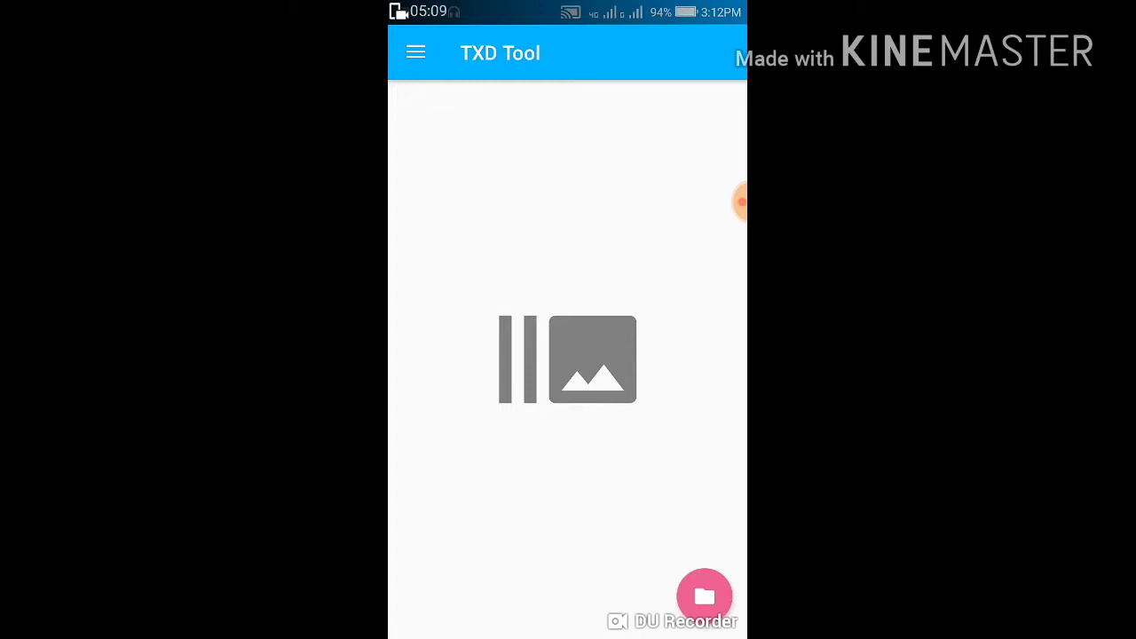
pyautogui.click(704, 595)
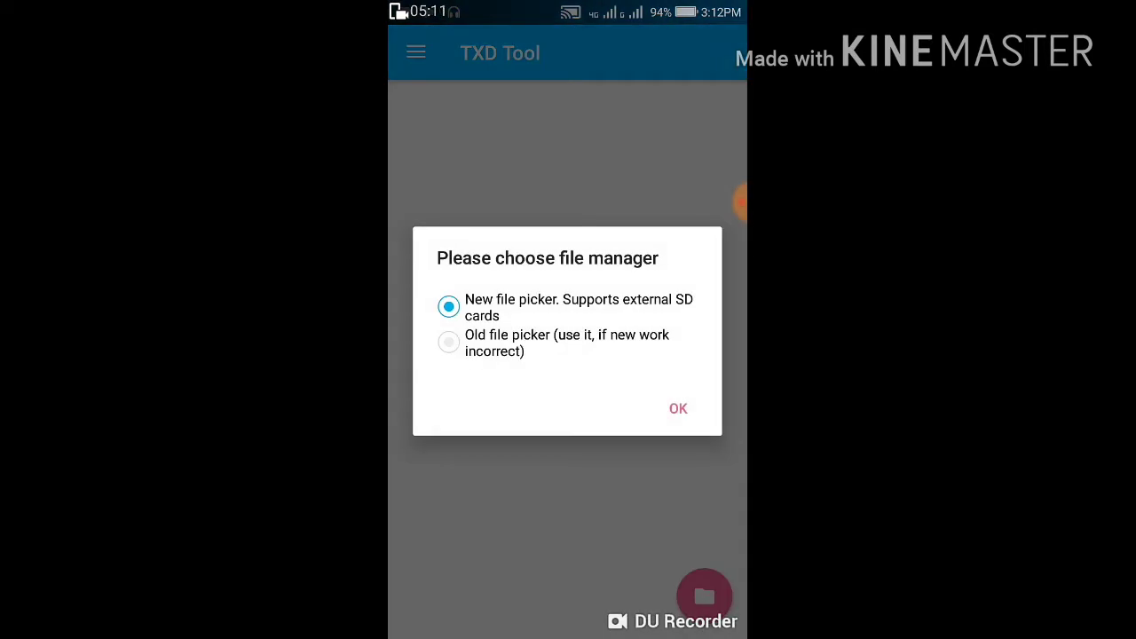
pyautogui.click(678, 408)
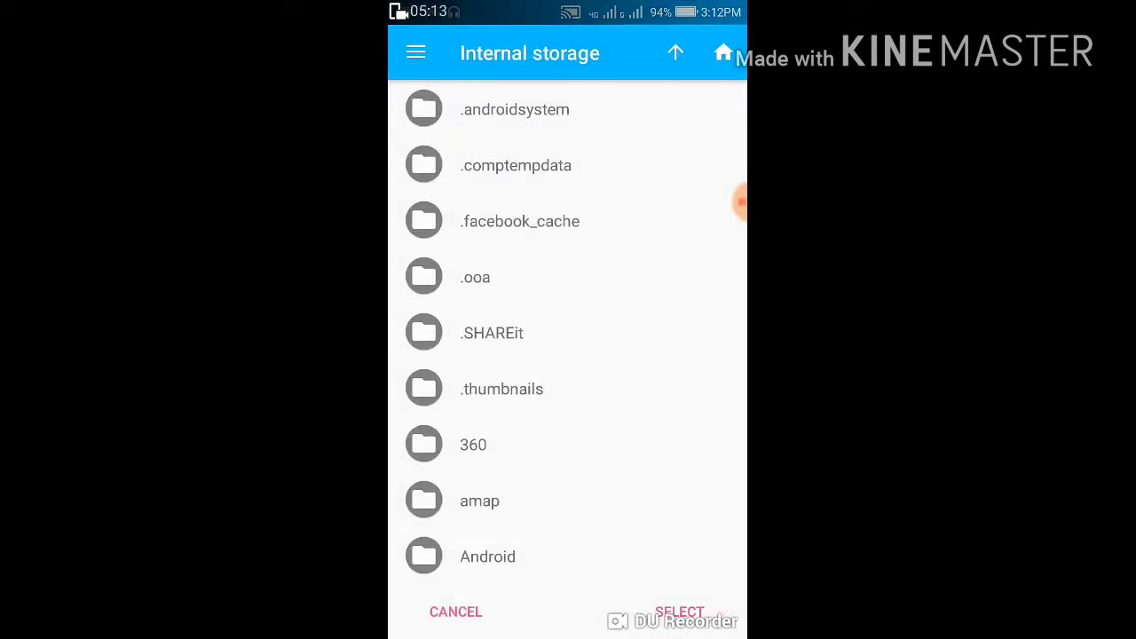
# Browse to Android/data/com.rockstargames.gtasa/files/texdb/txd and check txd.txt.
pyautogui.scroll(-1, 568, 355)
pyautogui.scroll(-1, 568, 355)
pyautogui.click(484, 449)
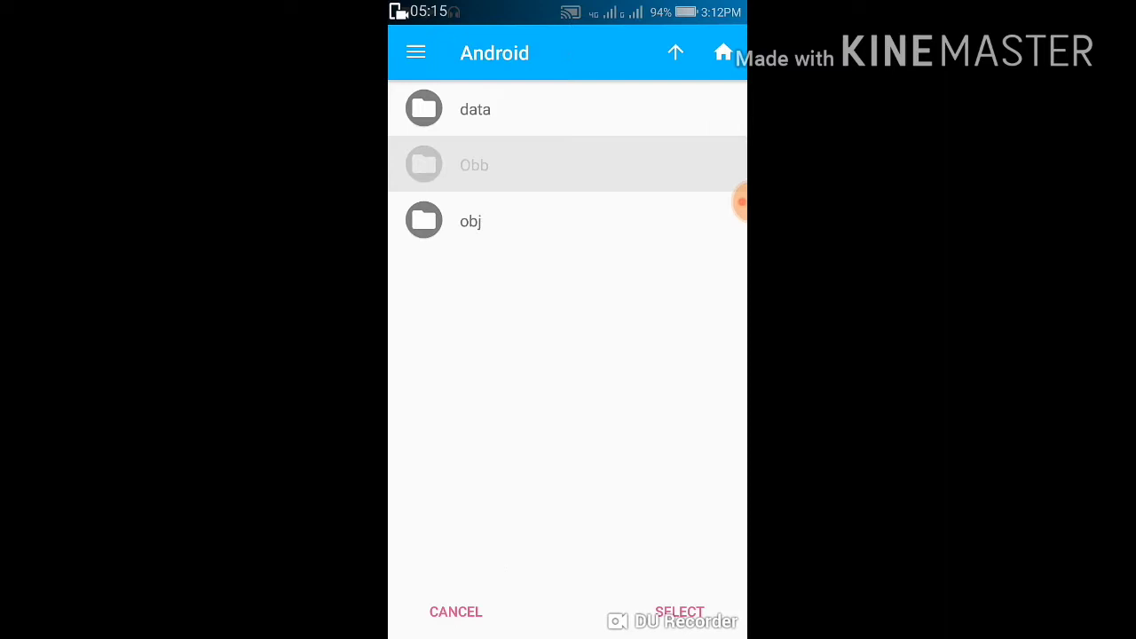
pyautogui.click(475, 109)
pyautogui.scroll(-10, 568, 355)
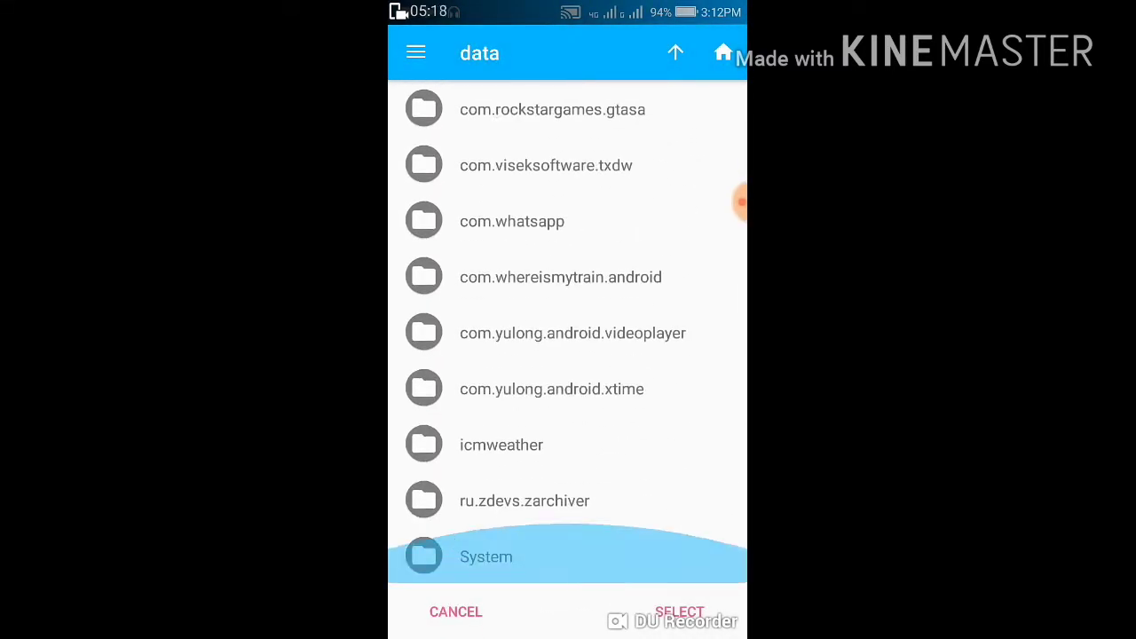
pyautogui.click(532, 108)
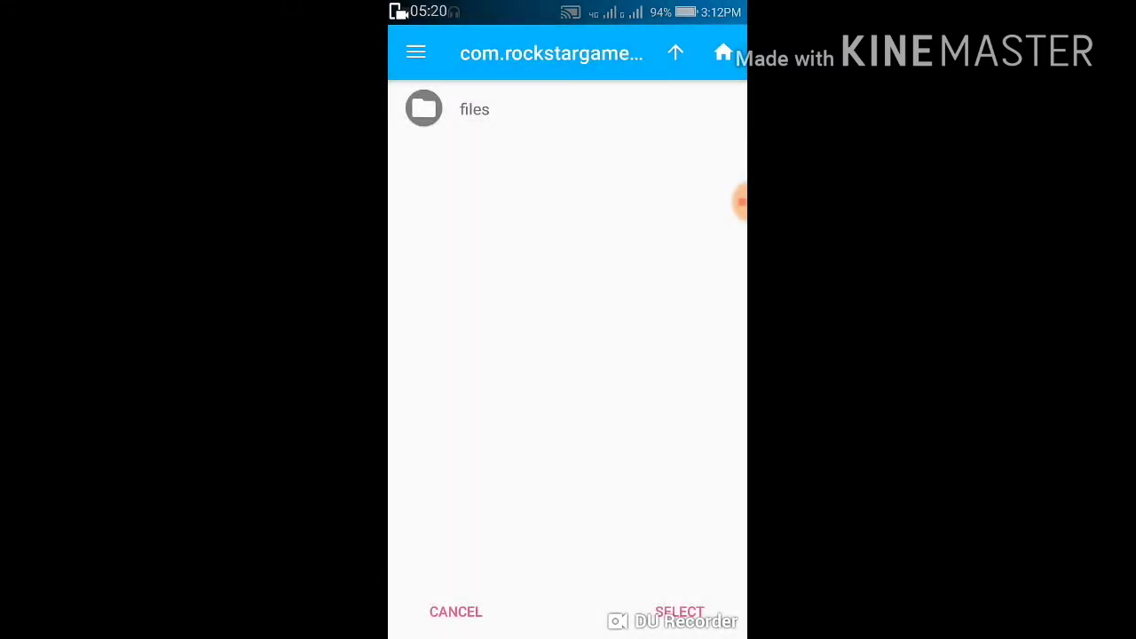
pyautogui.click(474, 109)
pyautogui.click(475, 109)
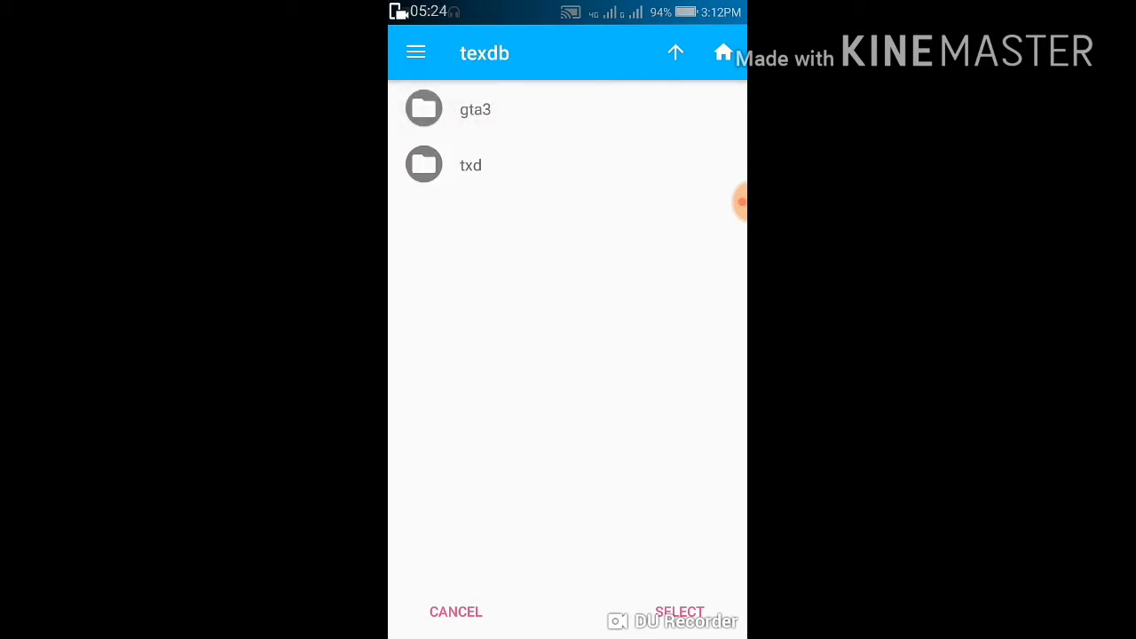
pyautogui.click(470, 165)
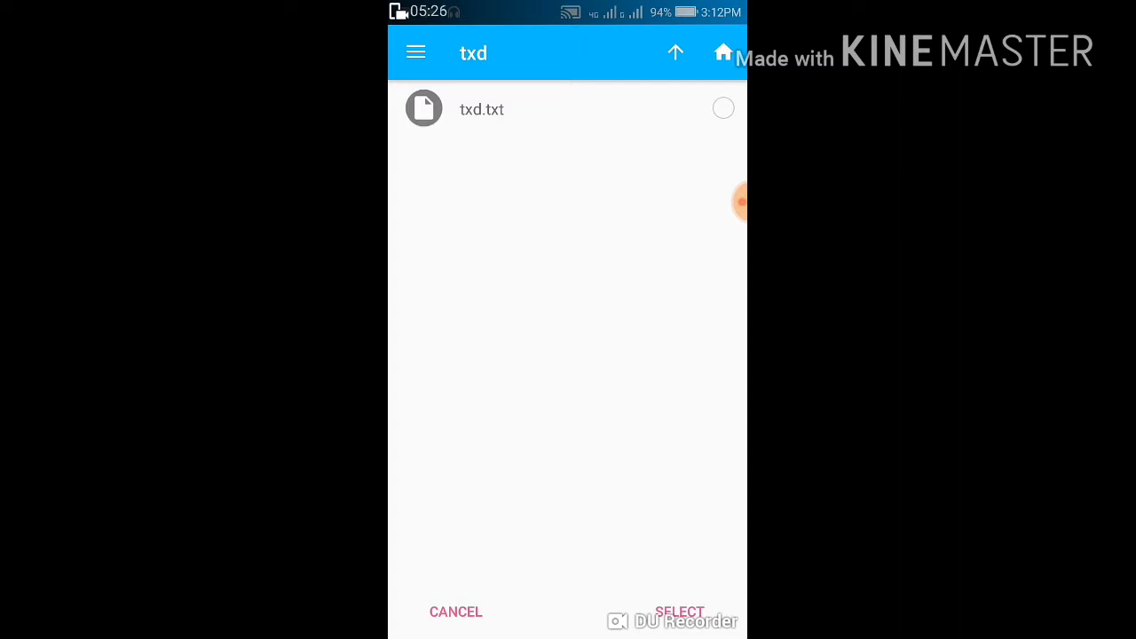
pyautogui.click(723, 108)
# Open txd.txt, dismiss the advice, and start adding textures from images.
pyautogui.click(688, 609)
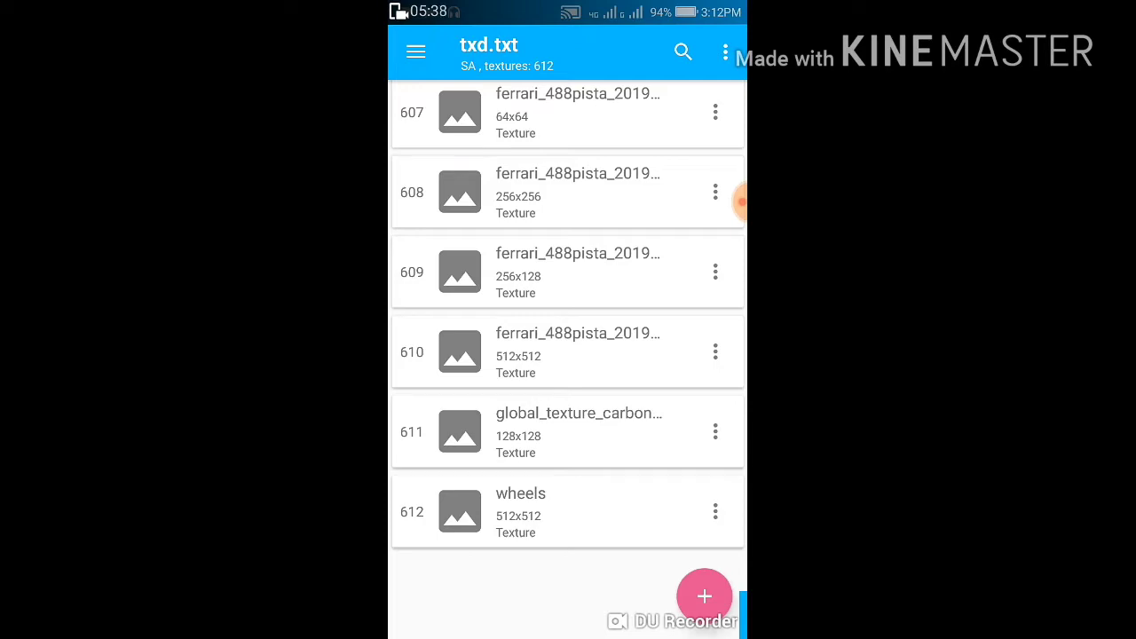
pyautogui.click(704, 595)
pyautogui.click(677, 541)
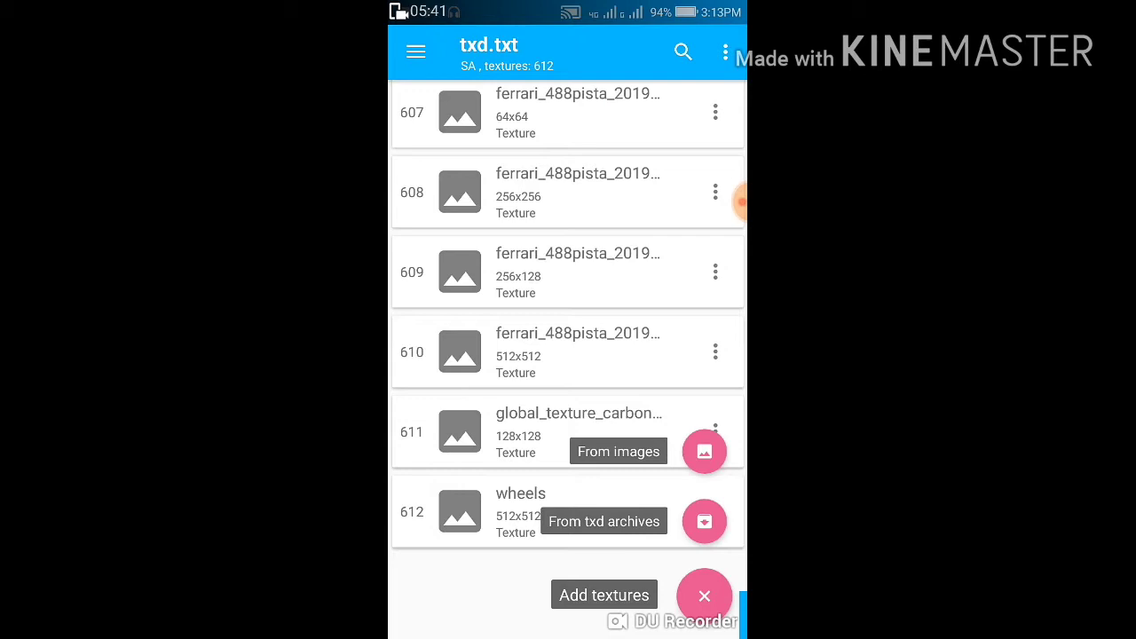
pyautogui.click(703, 450)
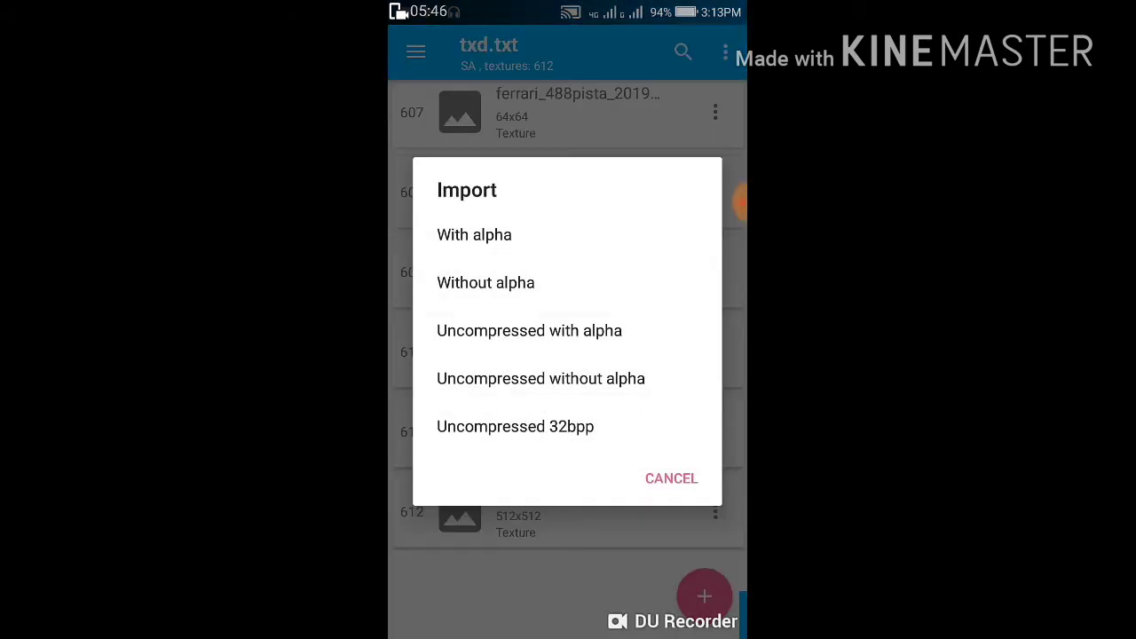
# Choose the With alpha import type and open the My Downloads folder.
pyautogui.click(474, 235)
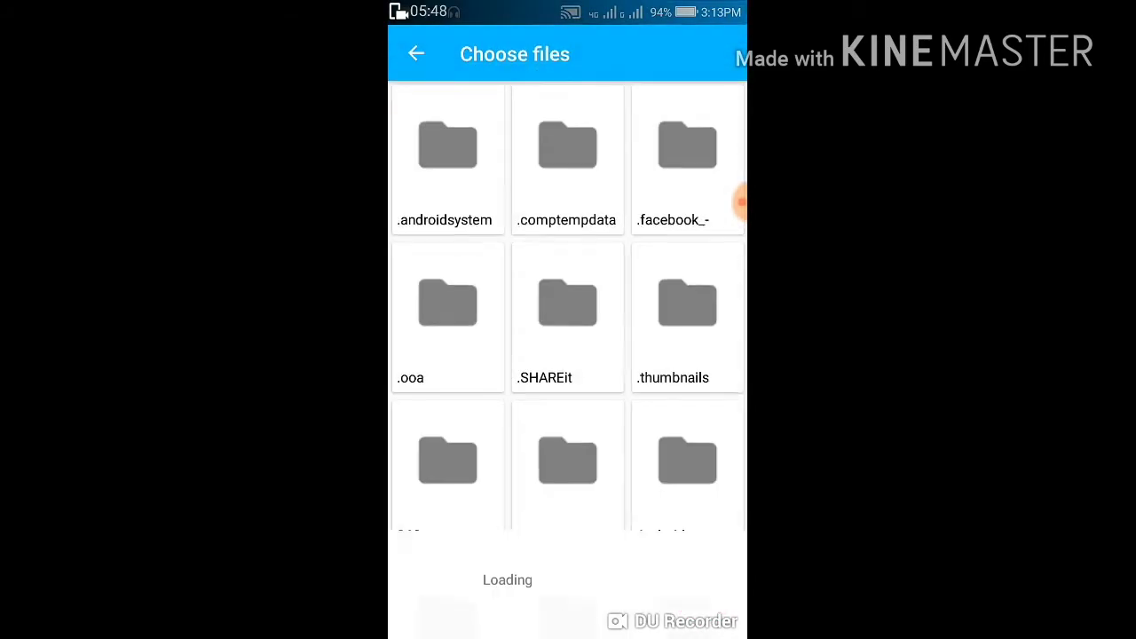
pyautogui.scroll(-5, 568, 355)
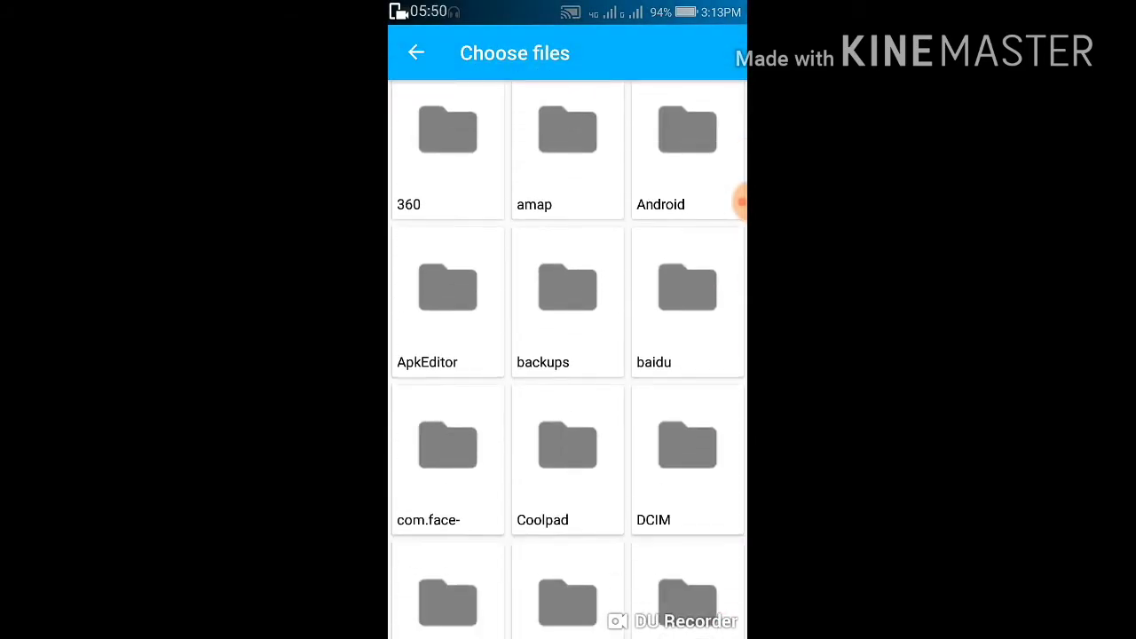
pyautogui.scroll(-3, 568, 355)
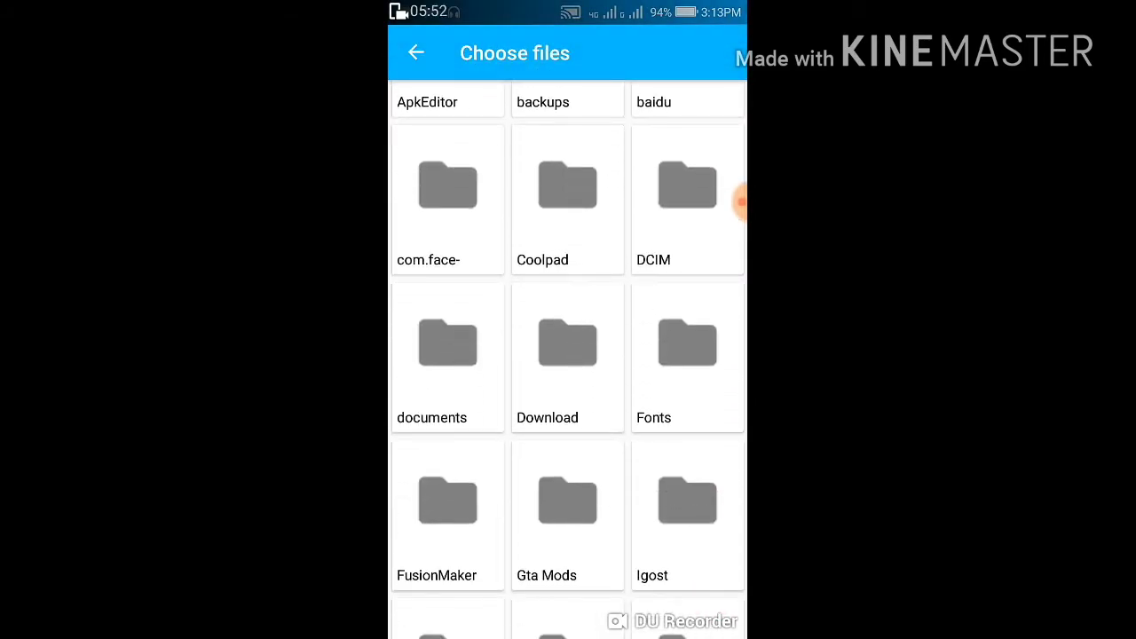
pyautogui.scroll(-1, 567, 355)
pyautogui.scroll(-1, 568, 355)
pyautogui.scroll(-1, 568, 355)
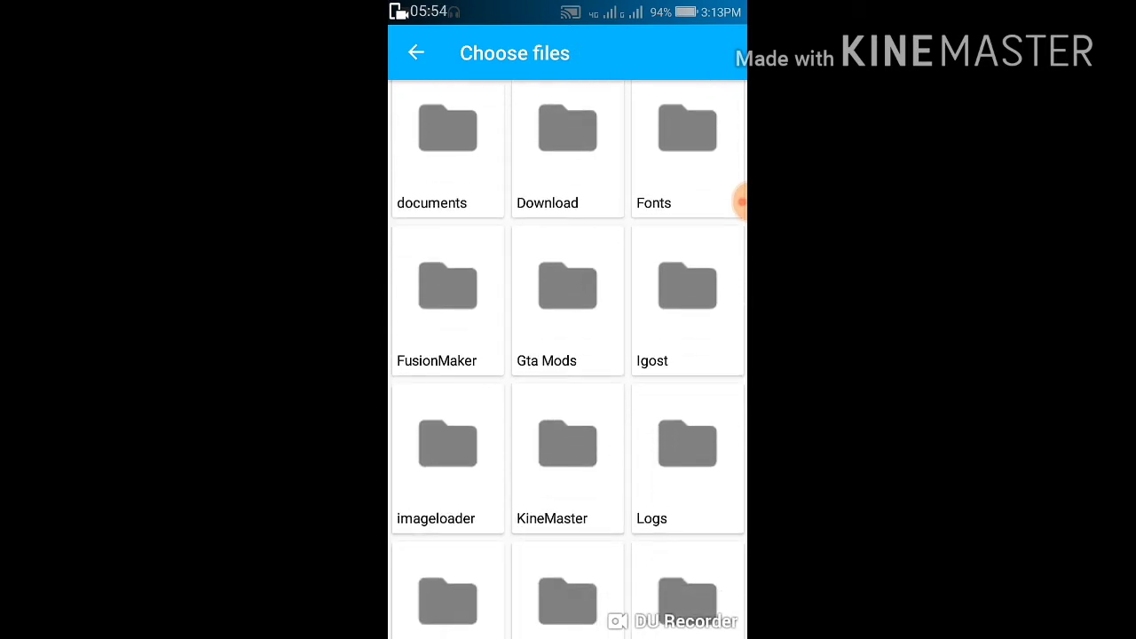
pyautogui.scroll(-1, 568, 355)
pyautogui.scroll(-1, 568, 355)
pyautogui.scroll(-1, 568, 355)
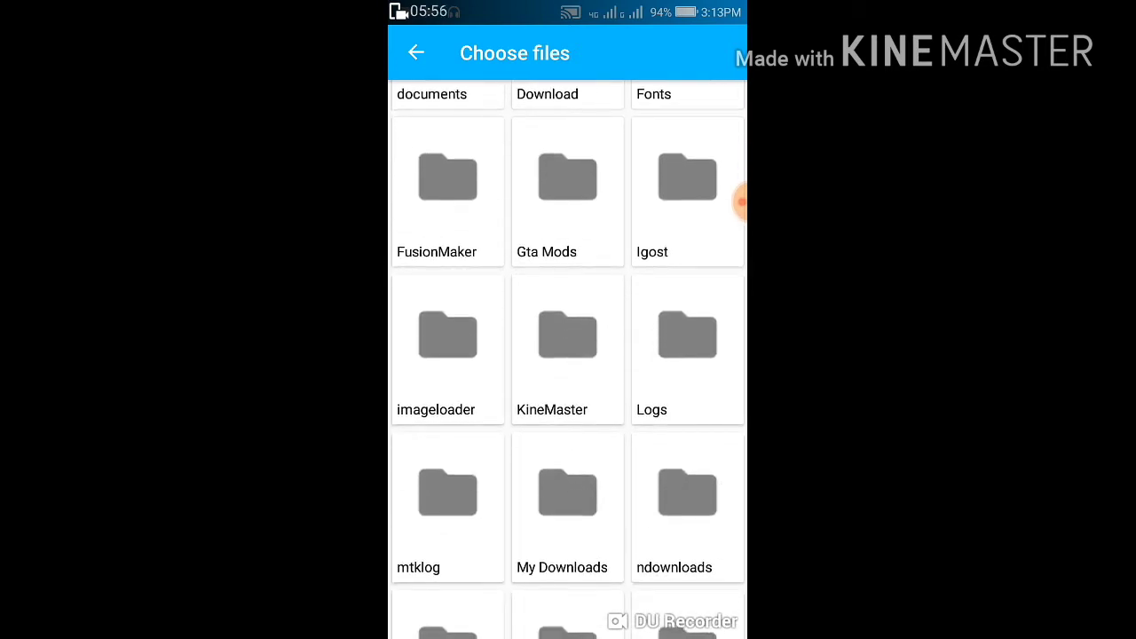
pyautogui.scroll(-2, 568, 354)
pyautogui.click(568, 418)
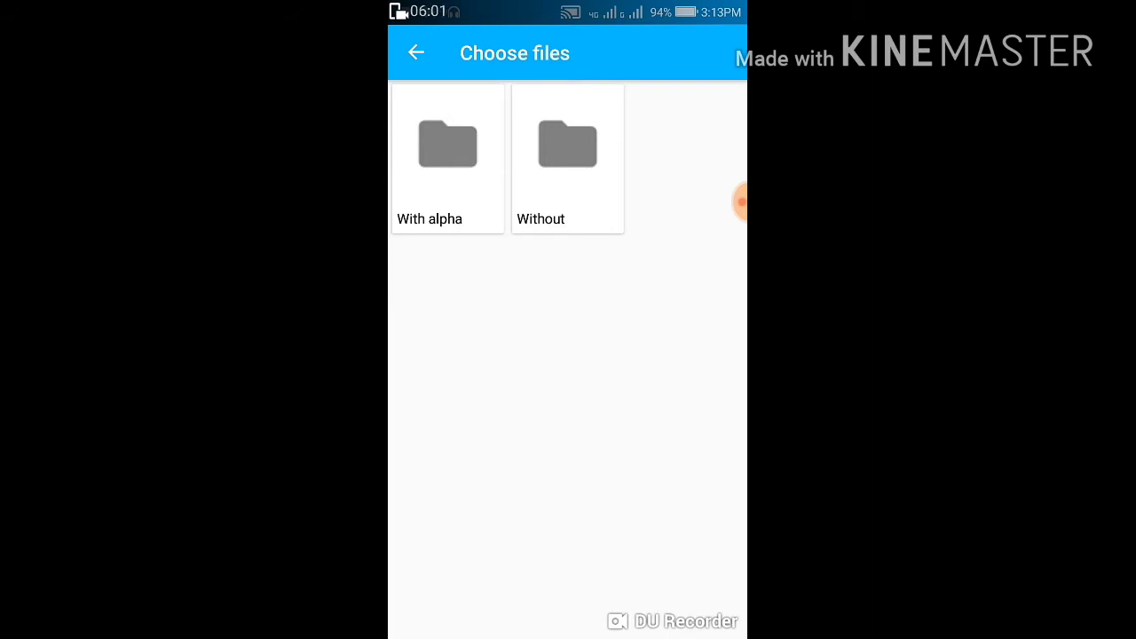
# Open the With alpha folder and select all four Ferrari texture images.
pyautogui.click(448, 158)
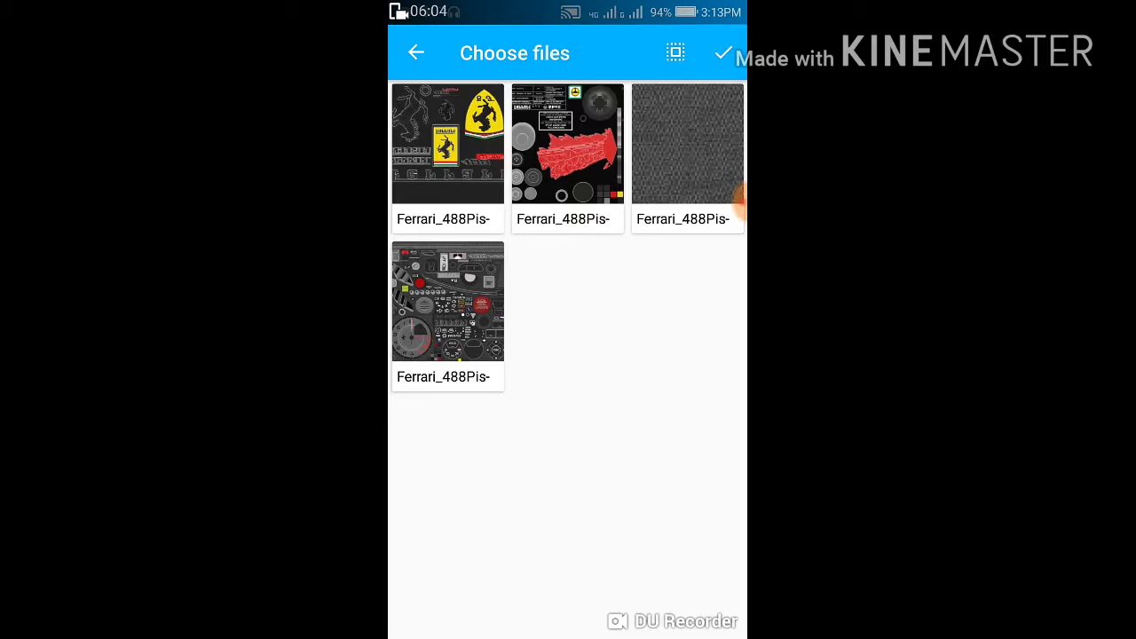
pyautogui.click(448, 142)
pyautogui.click(567, 142)
pyautogui.click(687, 142)
pyautogui.click(447, 302)
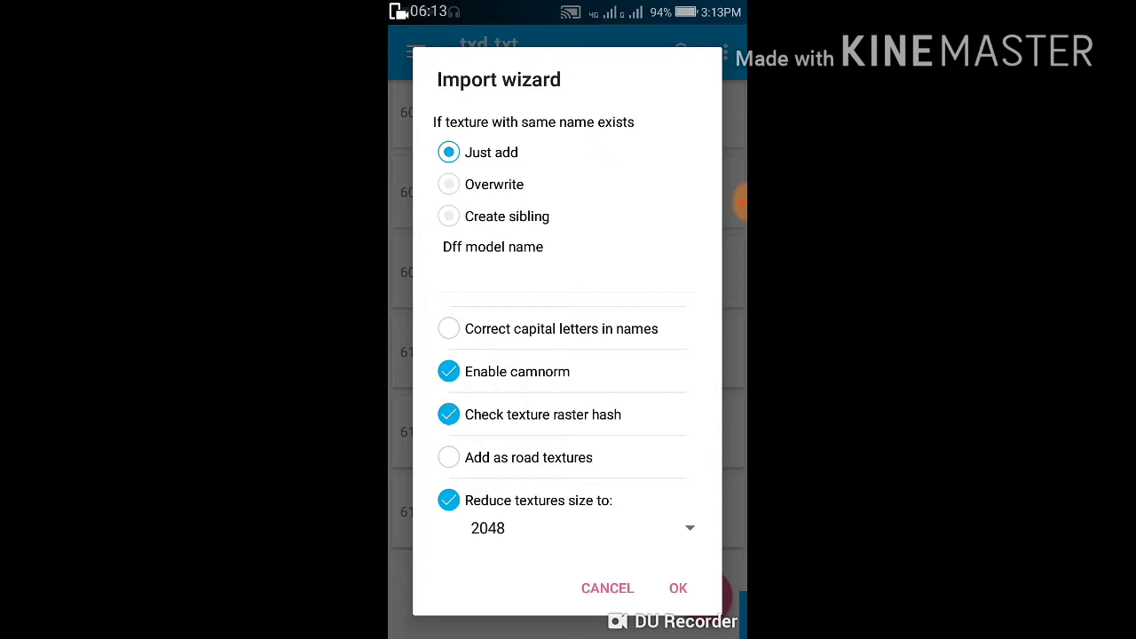
# Import the four textures with Overwrite, capital-letter correction on and camnorm off.
pyautogui.click(449, 184)
pyautogui.click(449, 328)
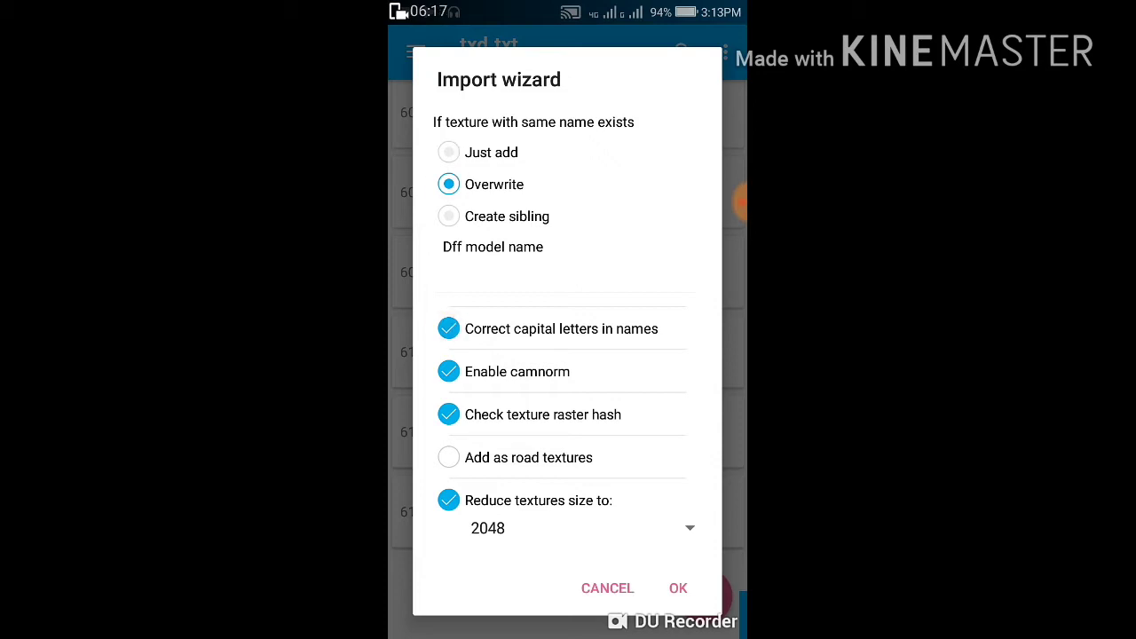
pyautogui.click(449, 371)
pyautogui.click(448, 457)
pyautogui.click(678, 588)
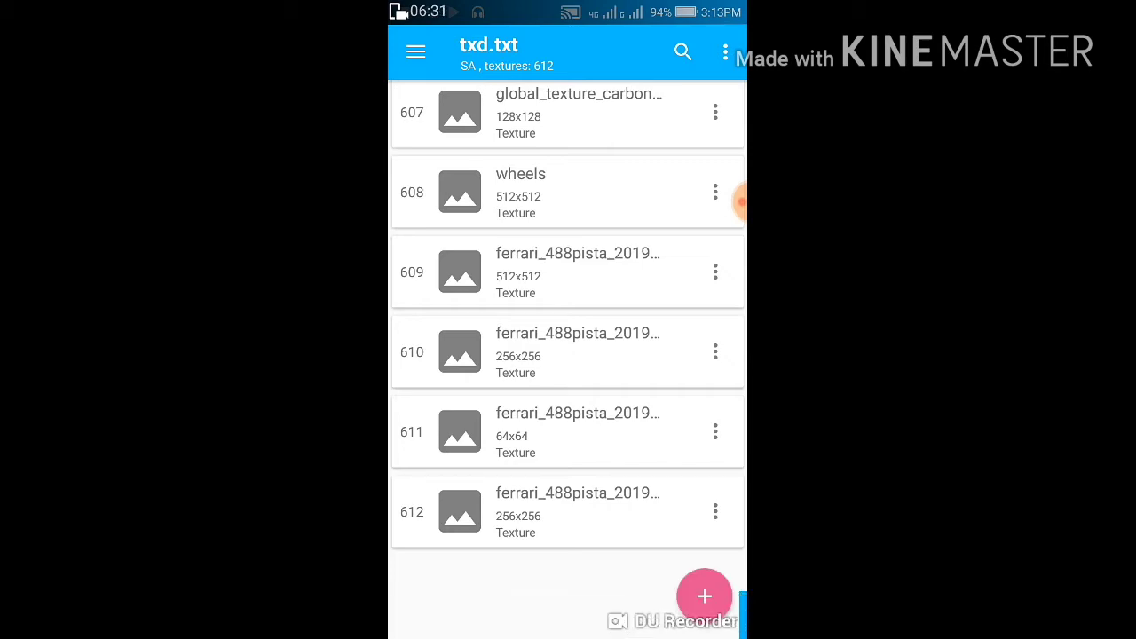
# Start a second From images import and return to the folder holding With alpha and Without.
pyautogui.click(705, 597)
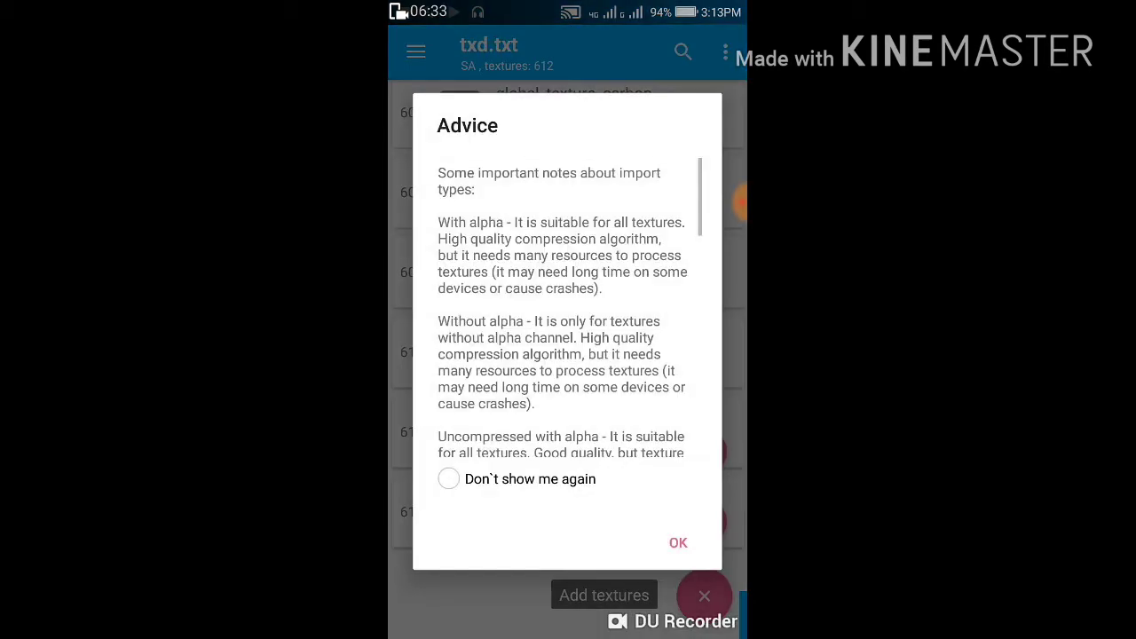
pyautogui.click(677, 540)
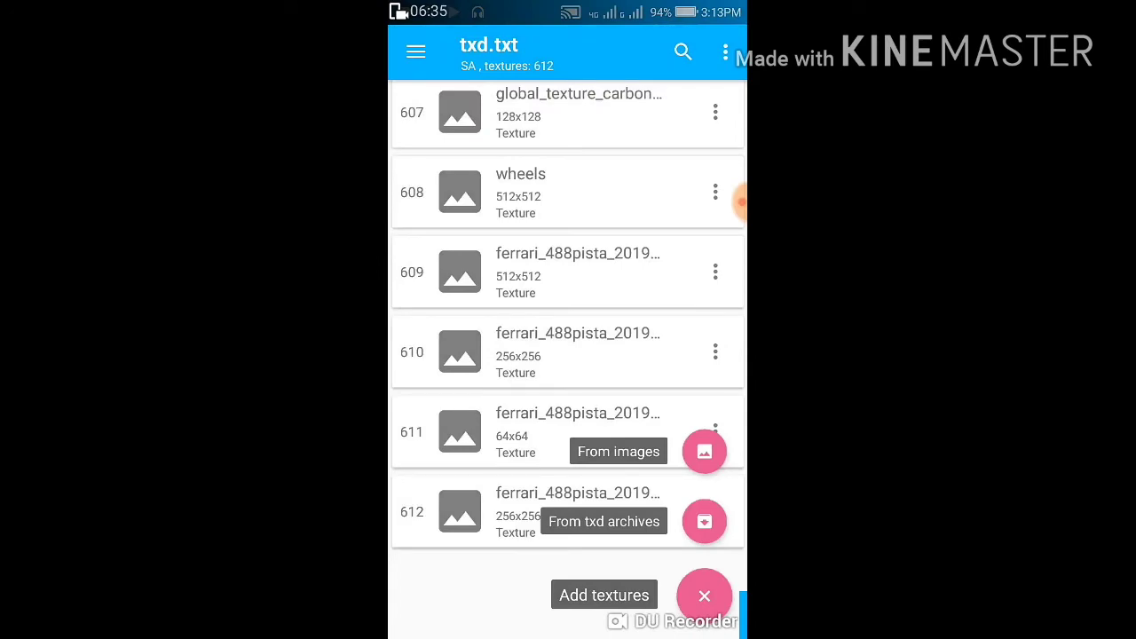
pyautogui.click(705, 451)
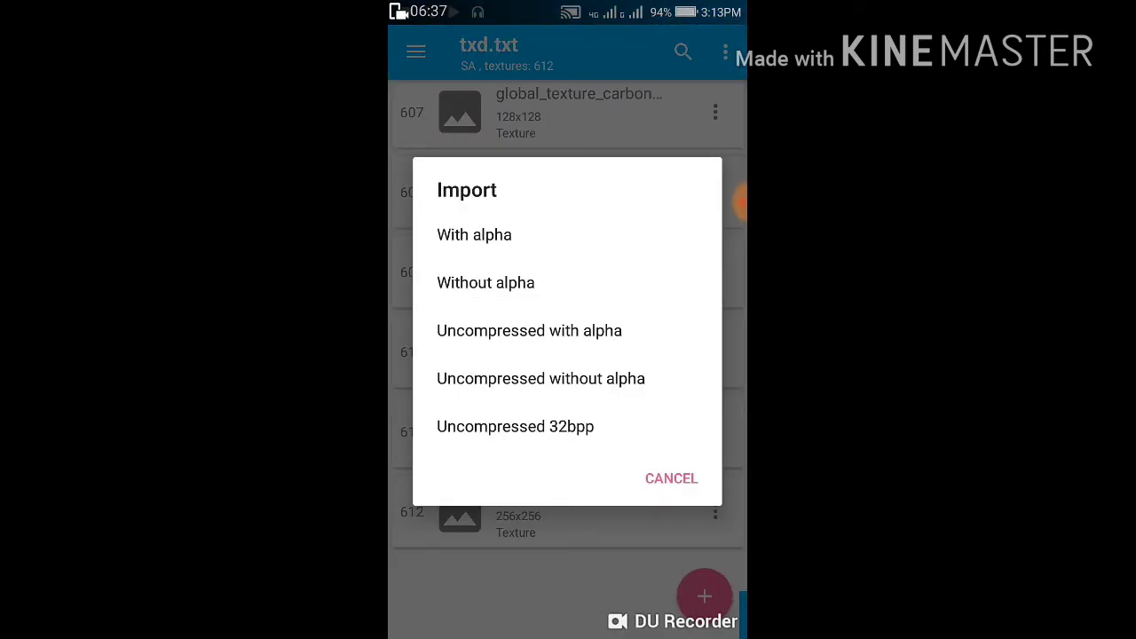
pyautogui.click(474, 234)
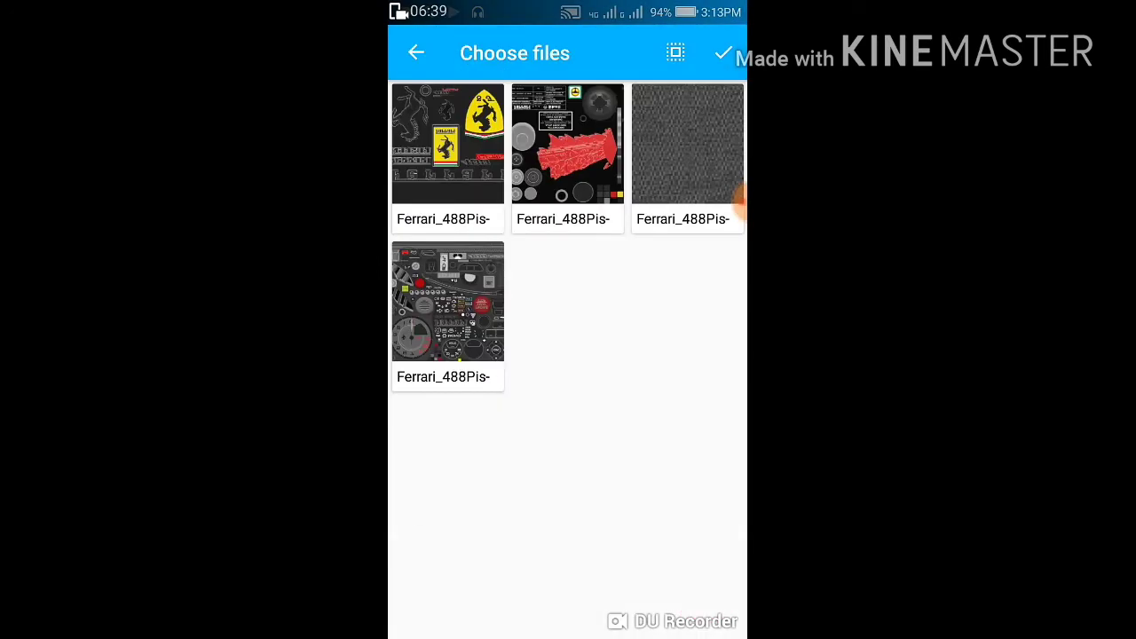
pyautogui.press('Escape')
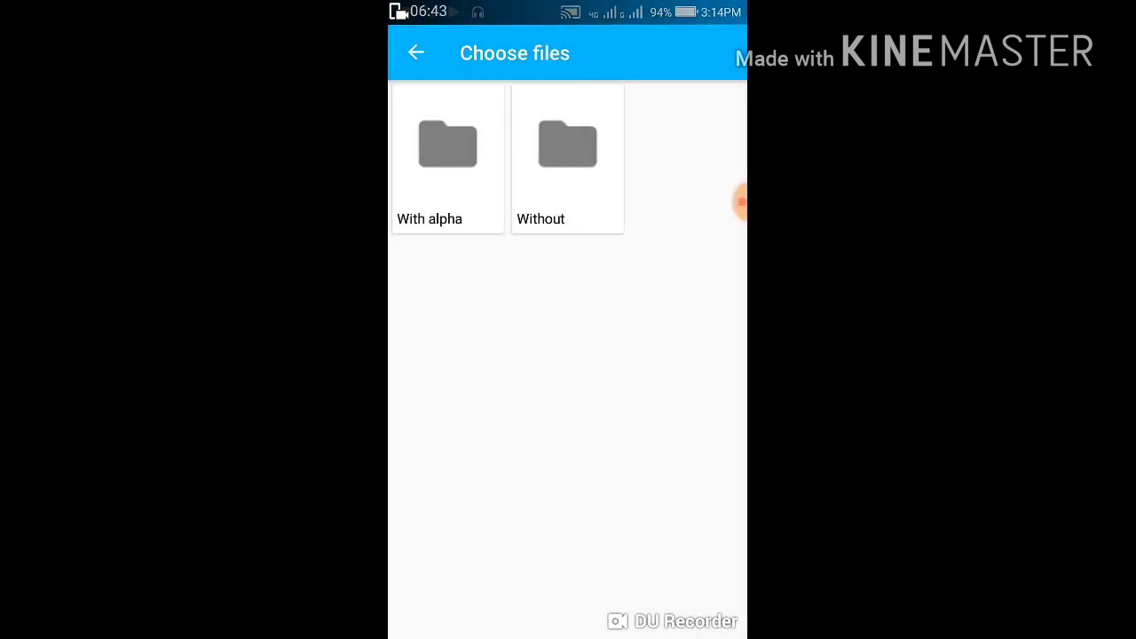
# Open the Without folder and select the first nine images, starting with chromee.png.
pyautogui.click(568, 158)
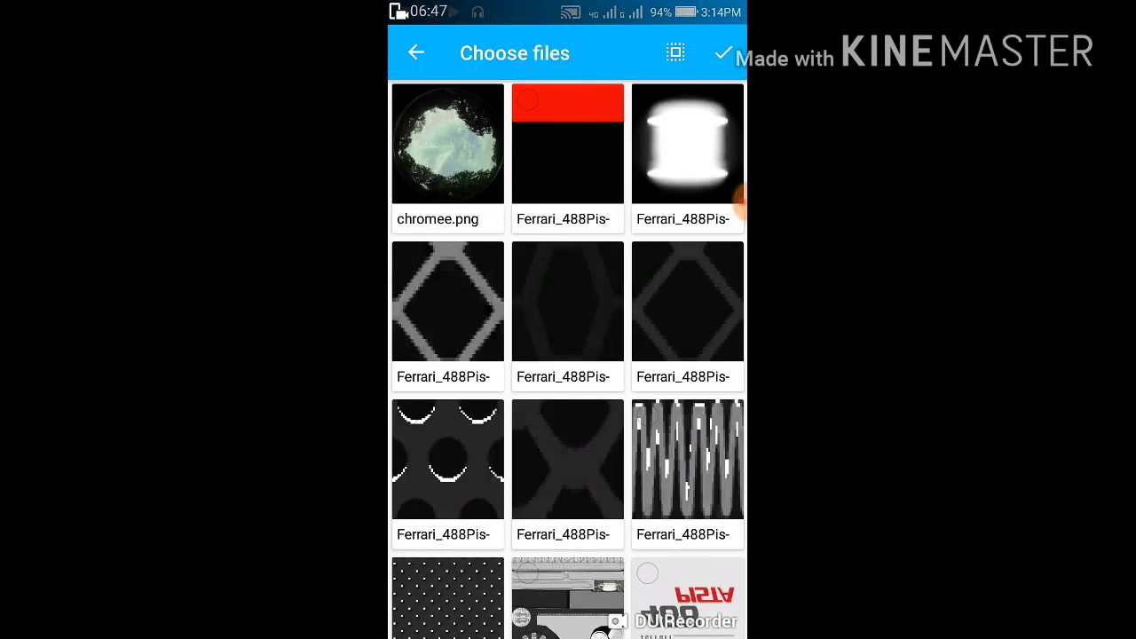
pyautogui.click(447, 144)
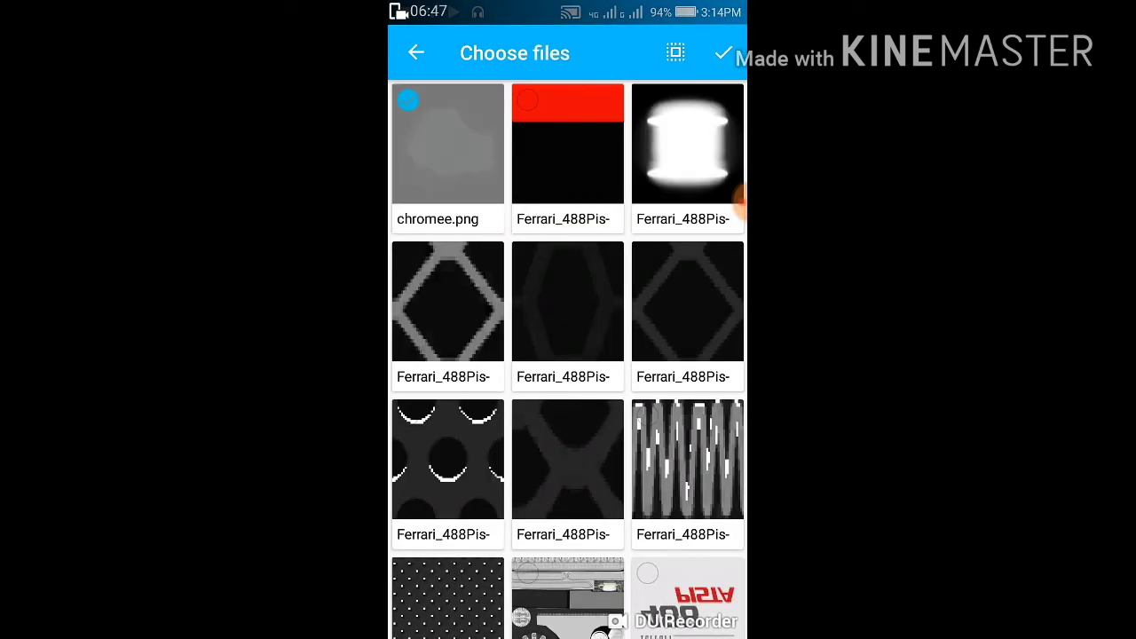
pyautogui.click(567, 144)
pyautogui.click(687, 144)
pyautogui.click(448, 302)
pyautogui.click(568, 302)
pyautogui.click(687, 301)
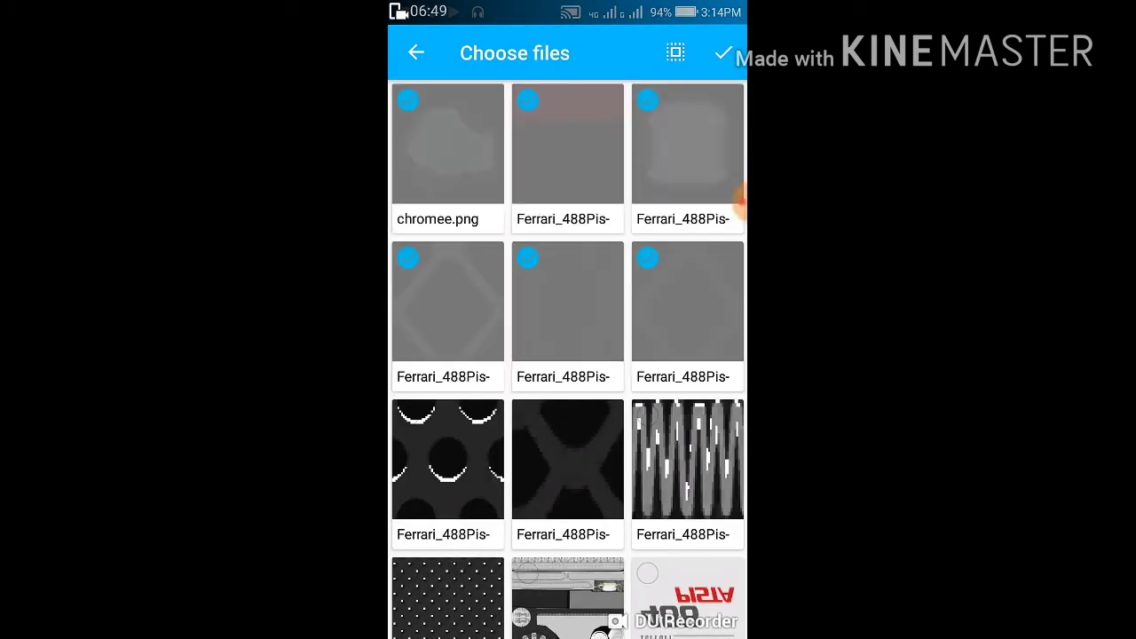
pyautogui.click(448, 459)
pyautogui.click(567, 459)
pyautogui.click(687, 459)
# Select the remaining texture images, including PISTA, and confirm the selection.
pyautogui.moveTo(567, 497); pyautogui.dragTo(567, 312)
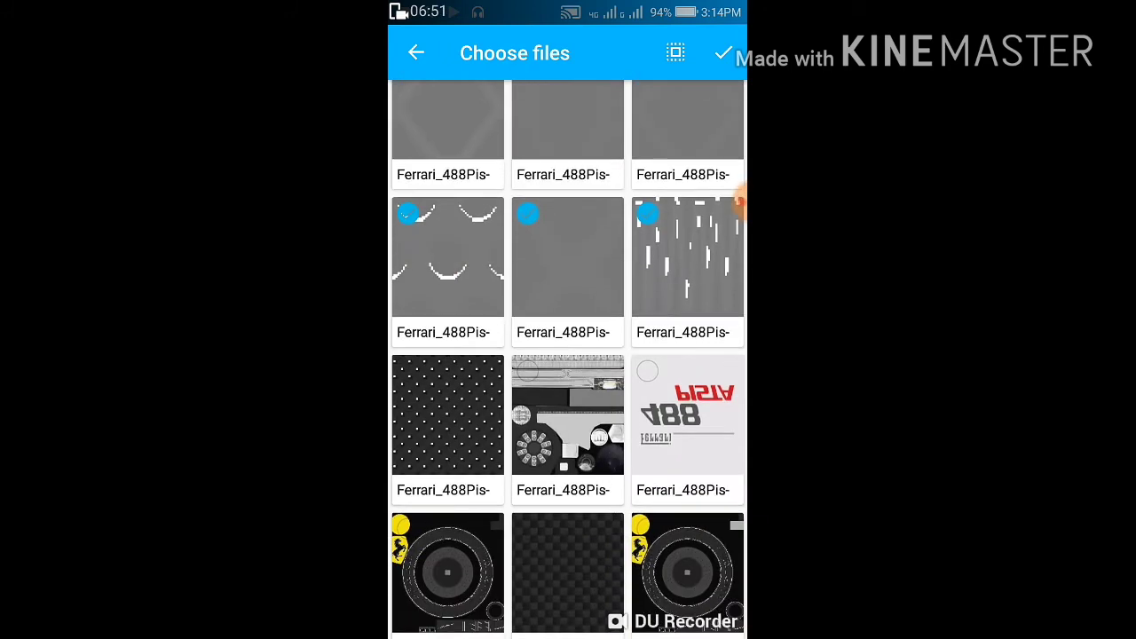
pyautogui.click(447, 426)
pyautogui.click(567, 426)
pyautogui.moveTo(567, 497); pyautogui.dragTo(567, 453)
pyautogui.click(447, 544)
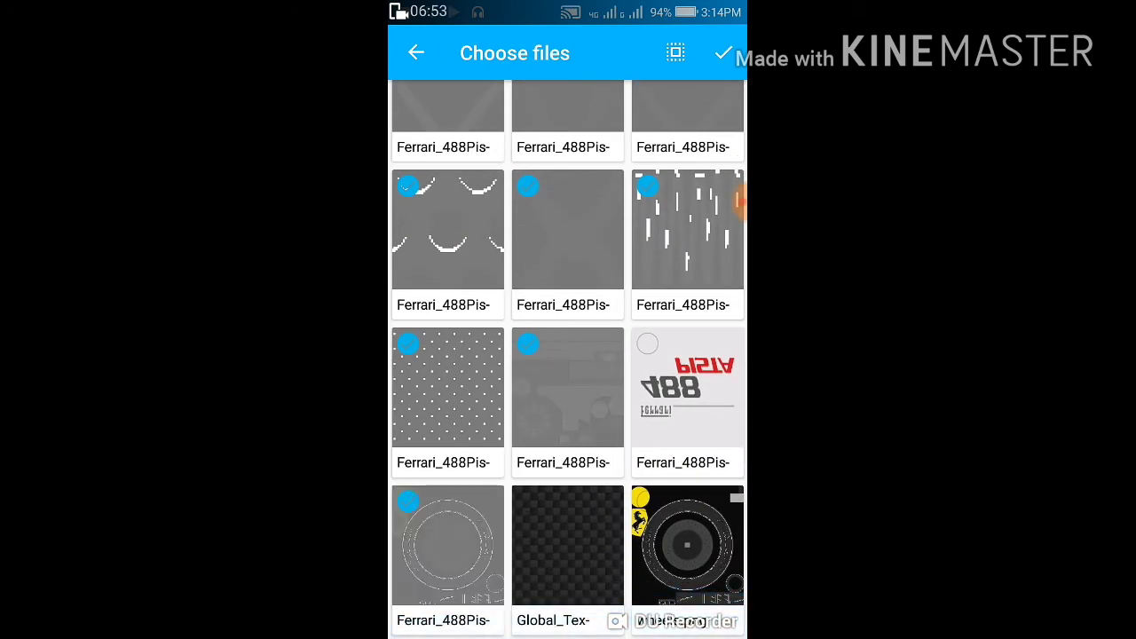
pyautogui.click(567, 545)
pyautogui.click(687, 545)
pyautogui.click(687, 387)
pyautogui.scroll(3, 567, 355)
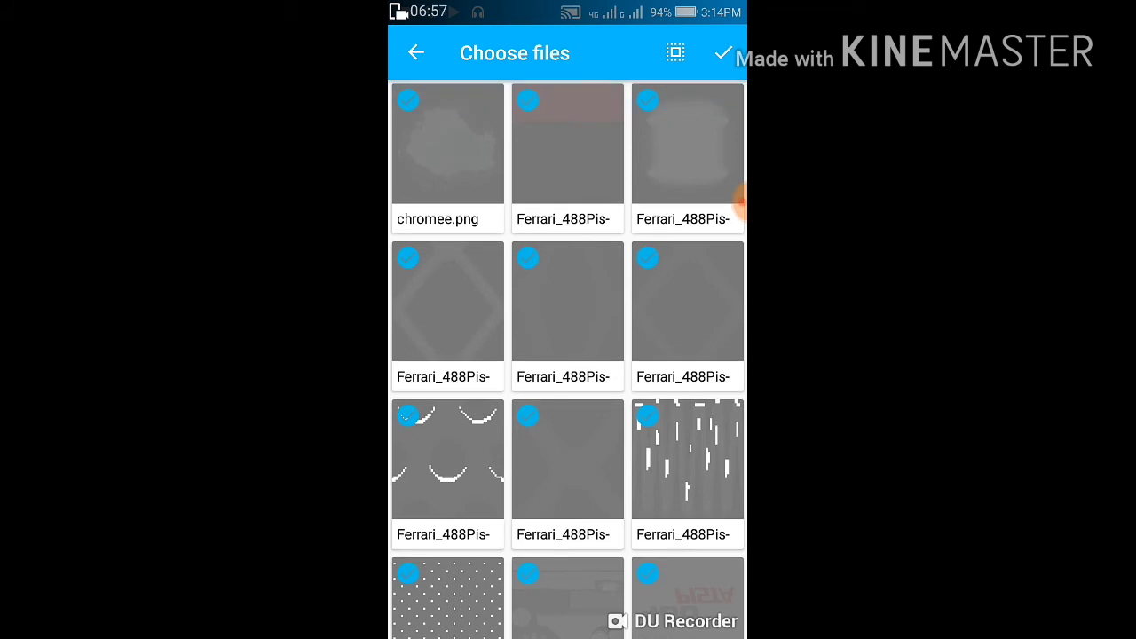
pyautogui.click(724, 53)
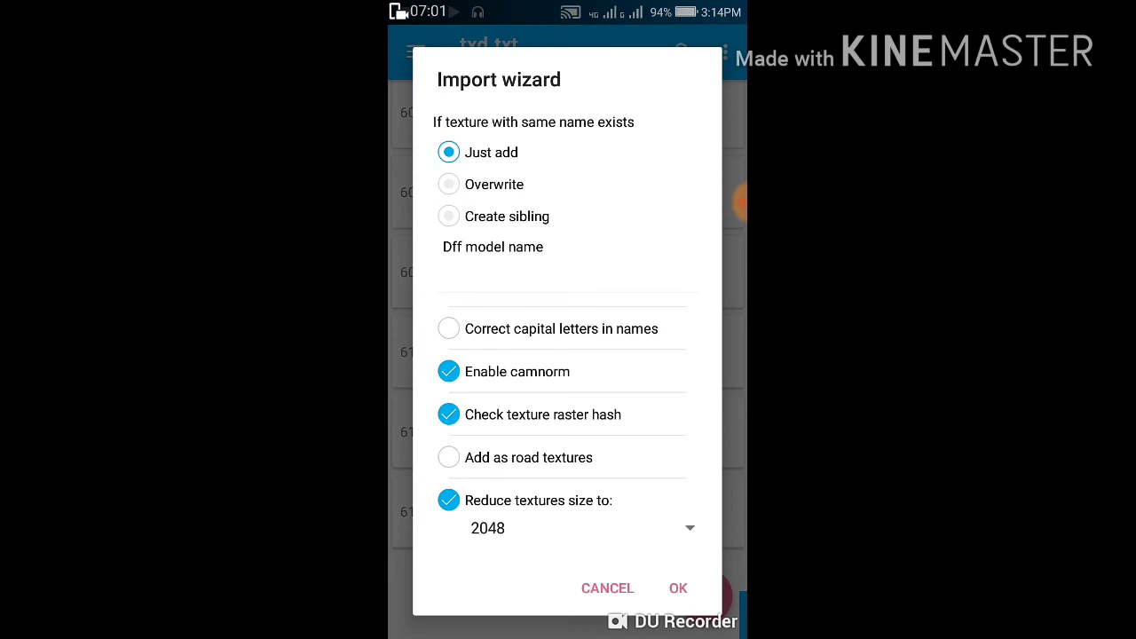
# Import the 15-file second batch with Overwrite, capital-letter correction on and camnorm off.
pyautogui.click(448, 184)
pyautogui.click(448, 329)
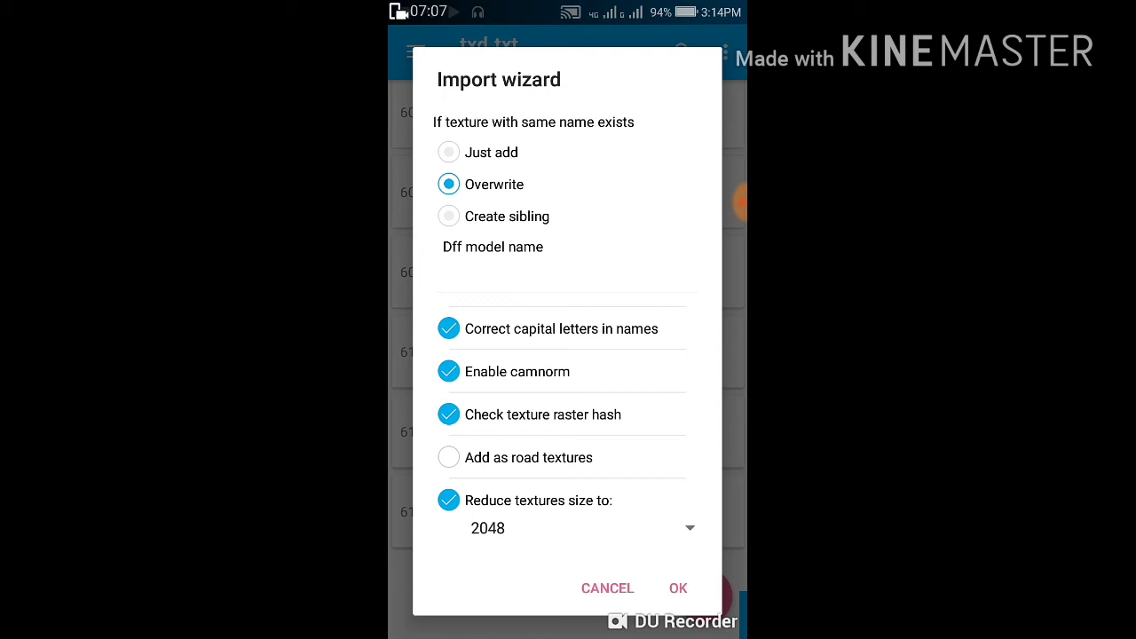
pyautogui.click(448, 371)
pyautogui.click(678, 587)
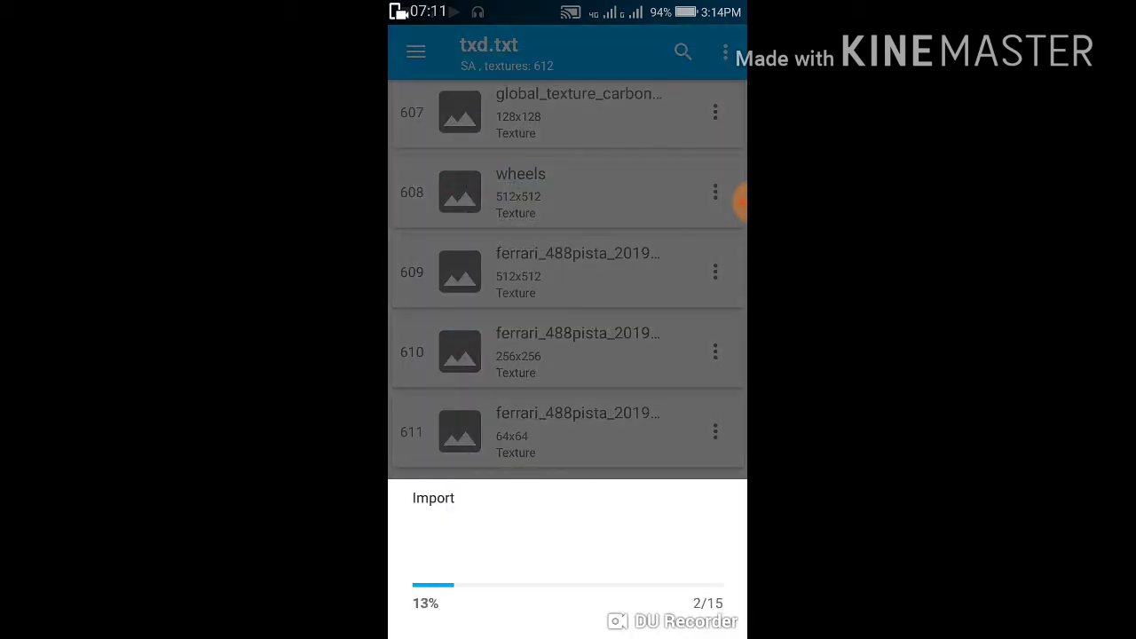